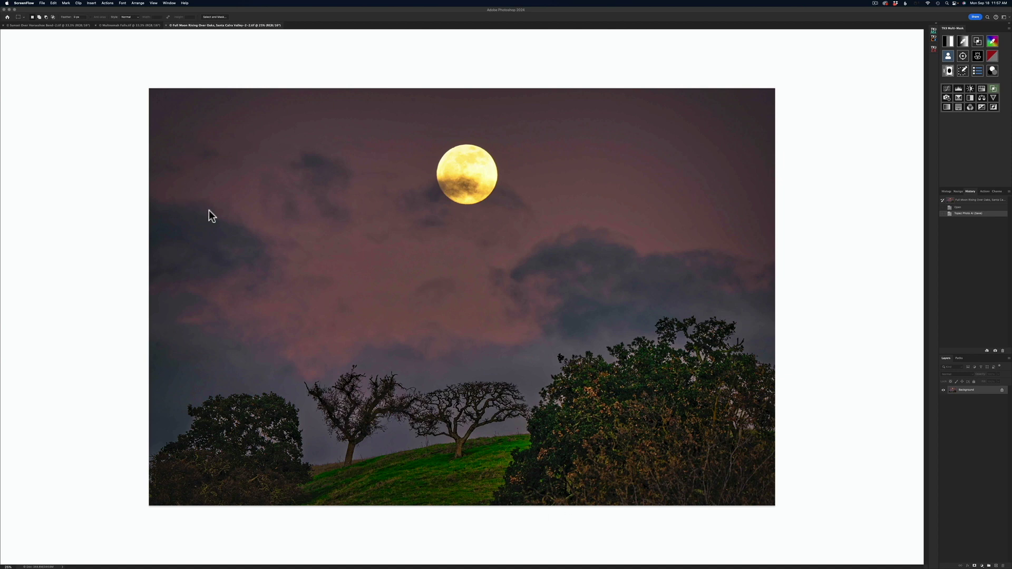
Check the Contextual Task Bar's display option in the list of available windows.
left_click(170, 3)
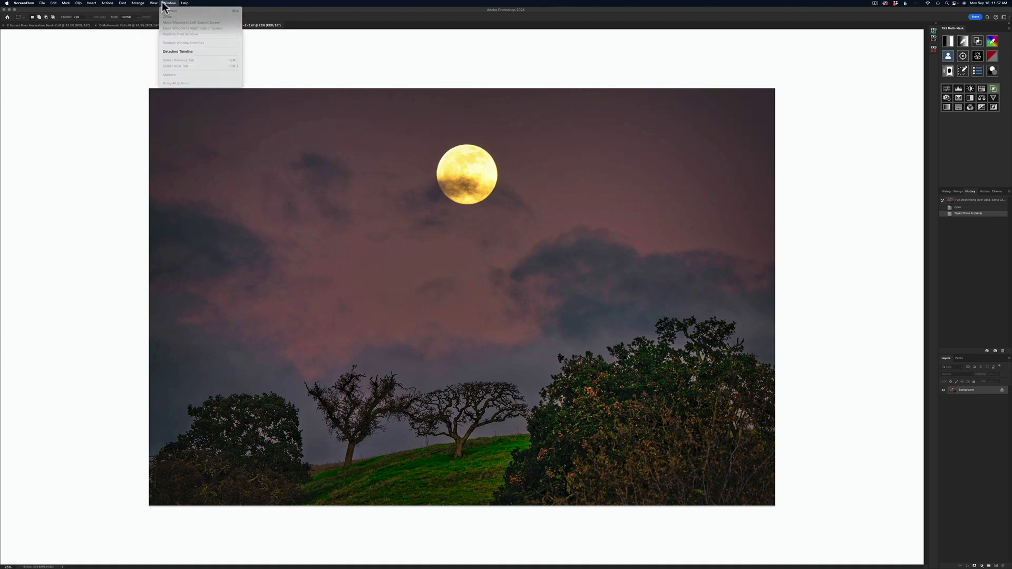
left_click(147, 7)
left_click(137, 9)
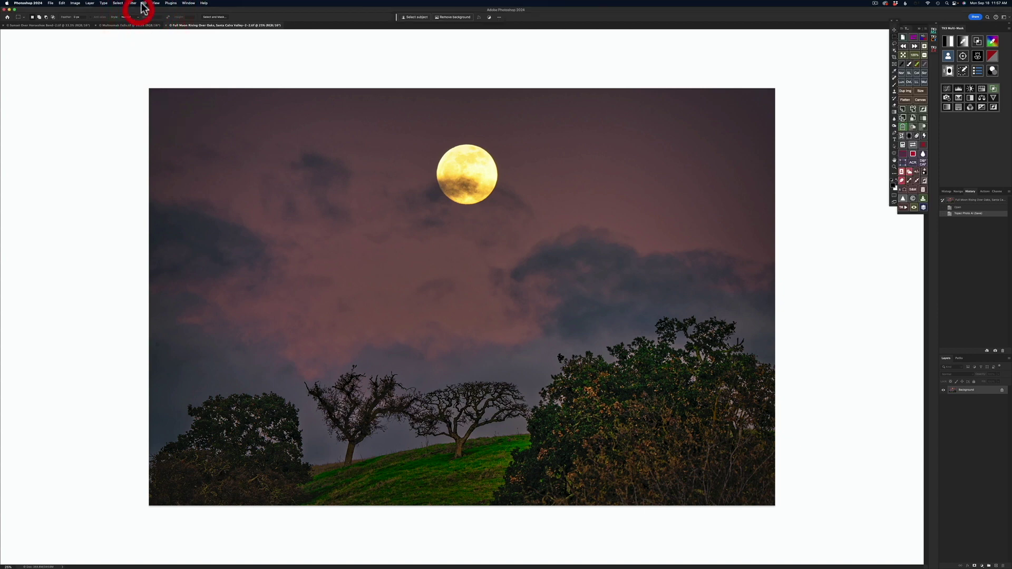
left_click(189, 3)
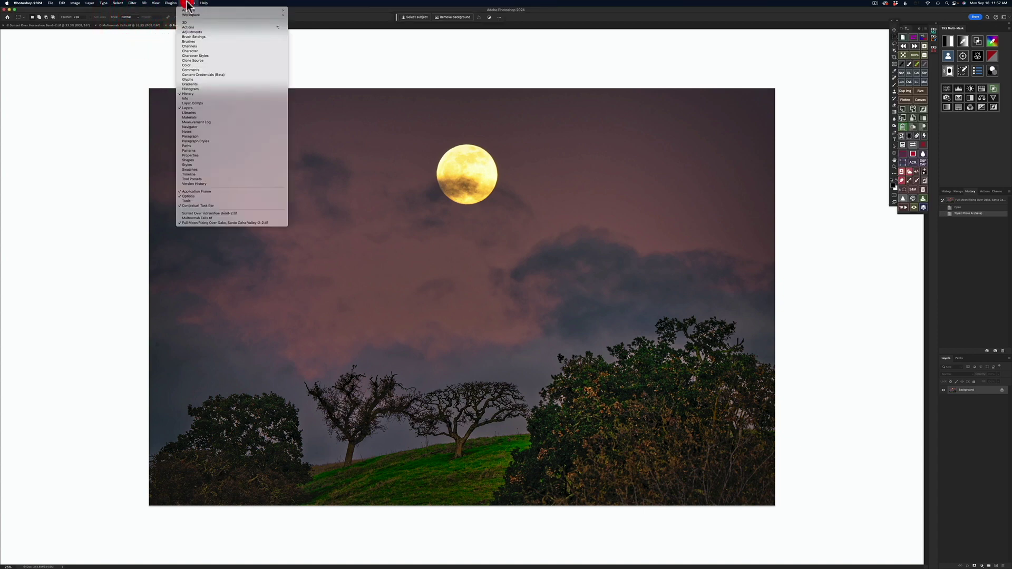
left_click(197, 207)
Reposition the Contextual Task Bar just above the moon photo and view its additional options.
left_click(364, 14)
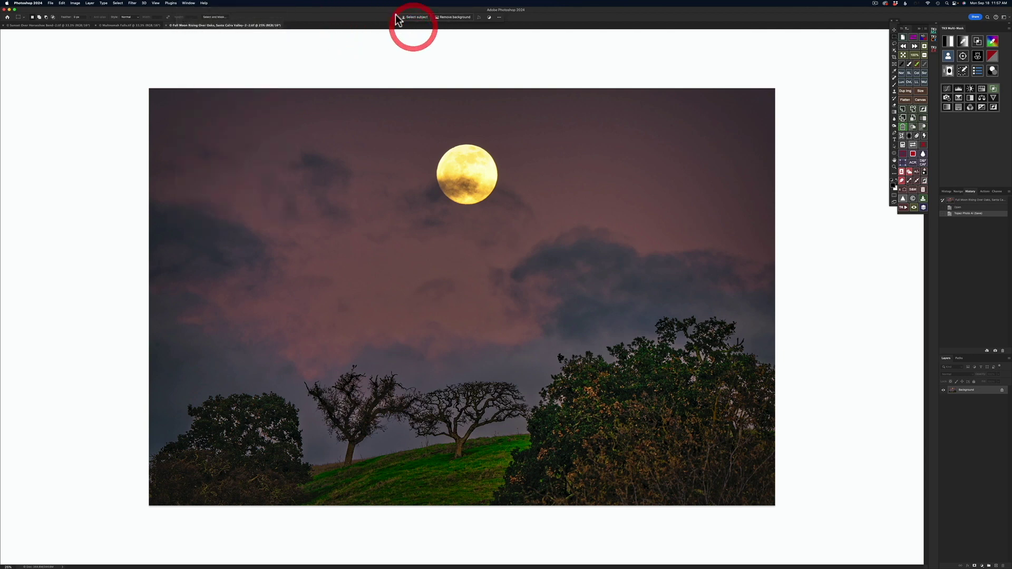
mouse_move(396, 16)
left_mouse_down()
mouse_move(337, 72)
mouse_move(447, 74)
mouse_move(321, 62)
mouse_move(394, 59)
left_mouse_up()
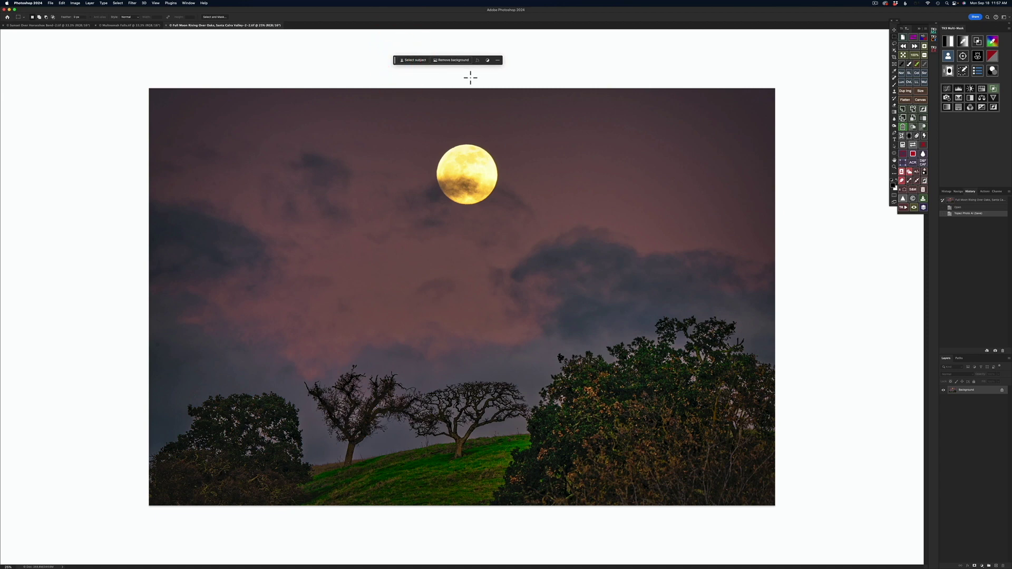
left_click(498, 60)
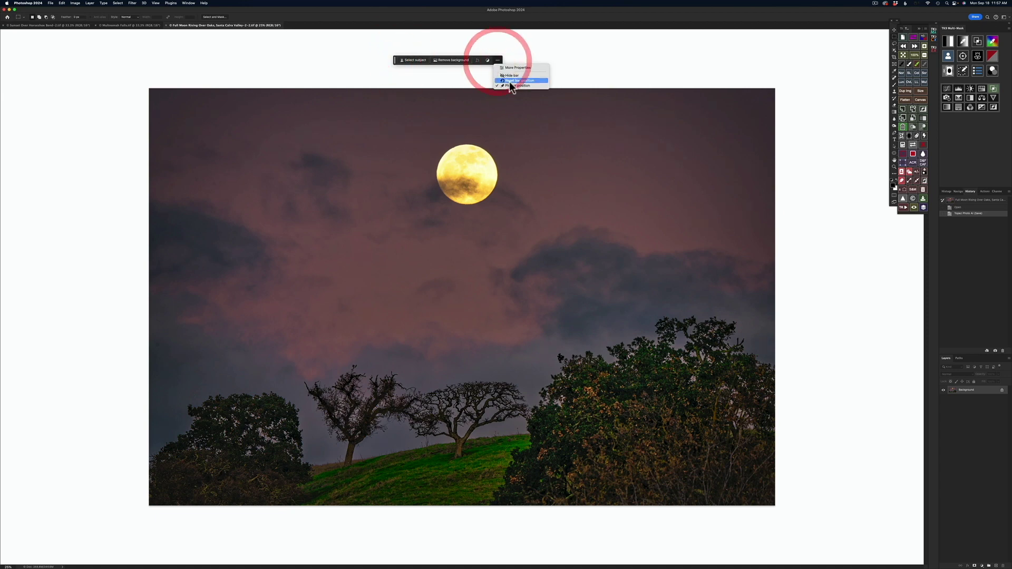
left_click(444, 73)
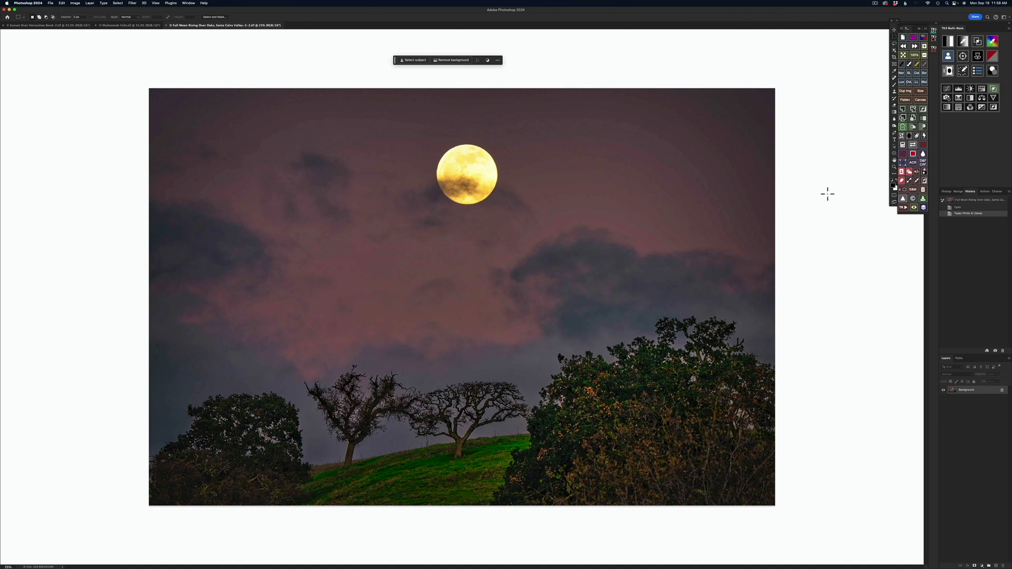
Extend the moon photo's canvas downward with the Crop tool and fill the added strip using Generative Expand without a prompt.
left_click(894, 57)
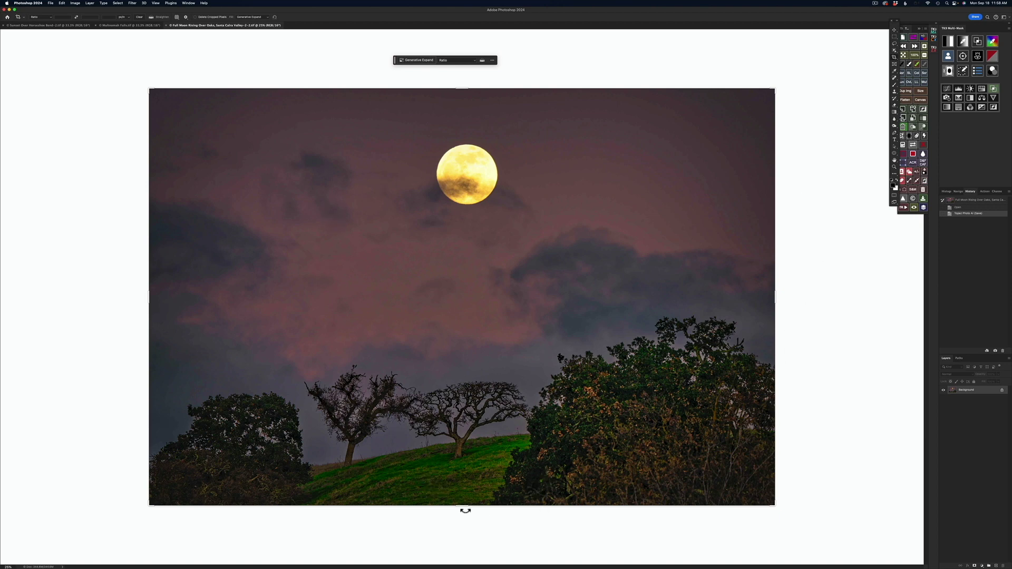
left_click_drag(461, 506, 464, 530)
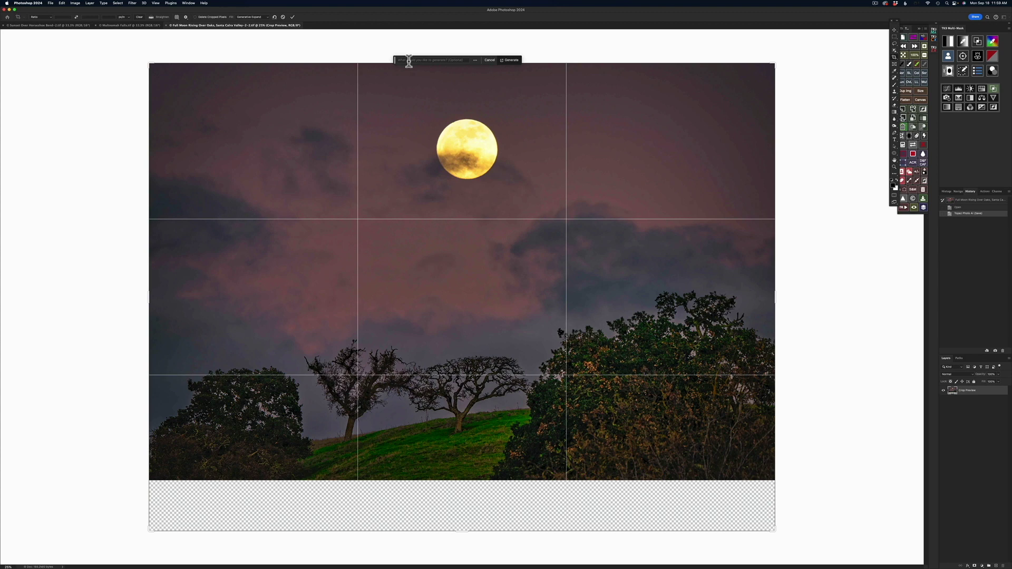
left_click(510, 60)
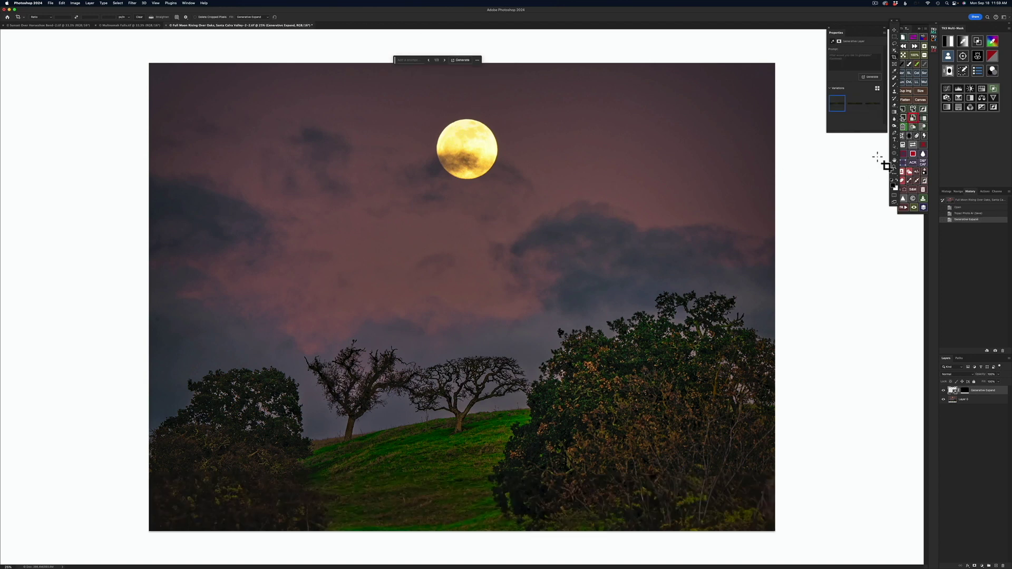
Hide and reshow the Generative Expand layer to compare the moon photo before and after.
mouse_move(844, 109)
left_click(943, 392)
left_click(943, 392)
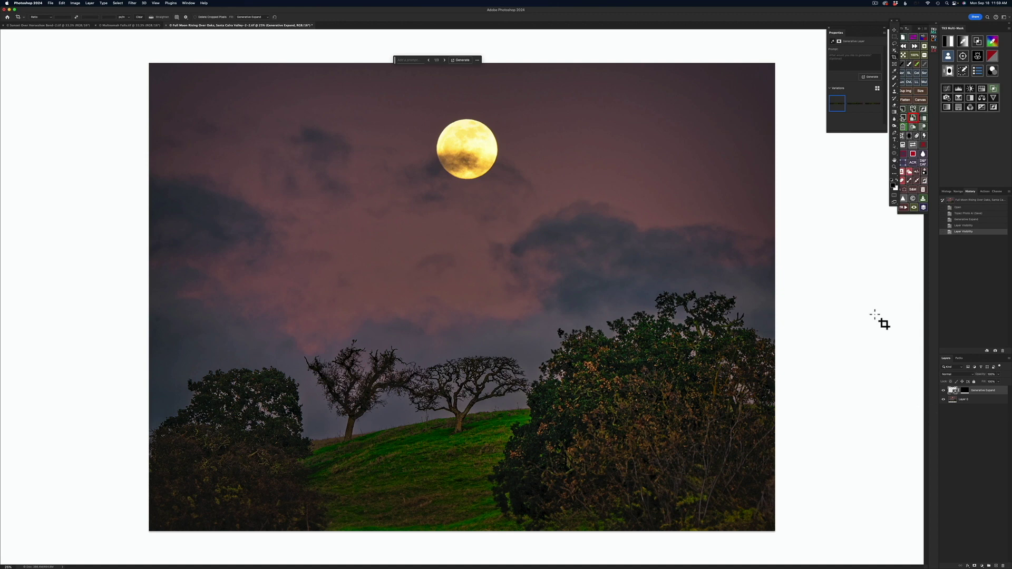
Preview the second generated variation and inspect the expanded foreground up close.
left_click(853, 107)
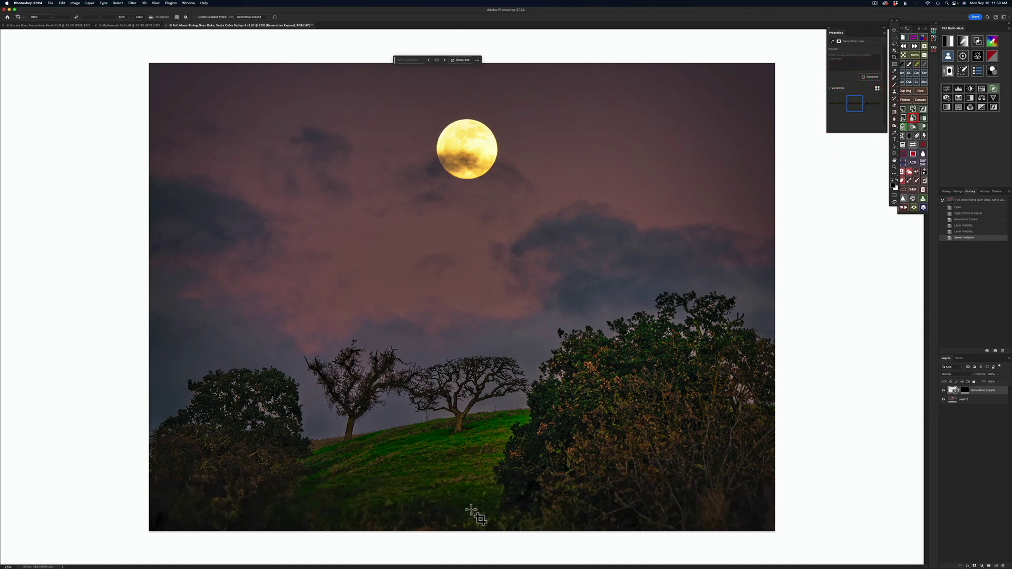
key("z")
left_click(547, 508)
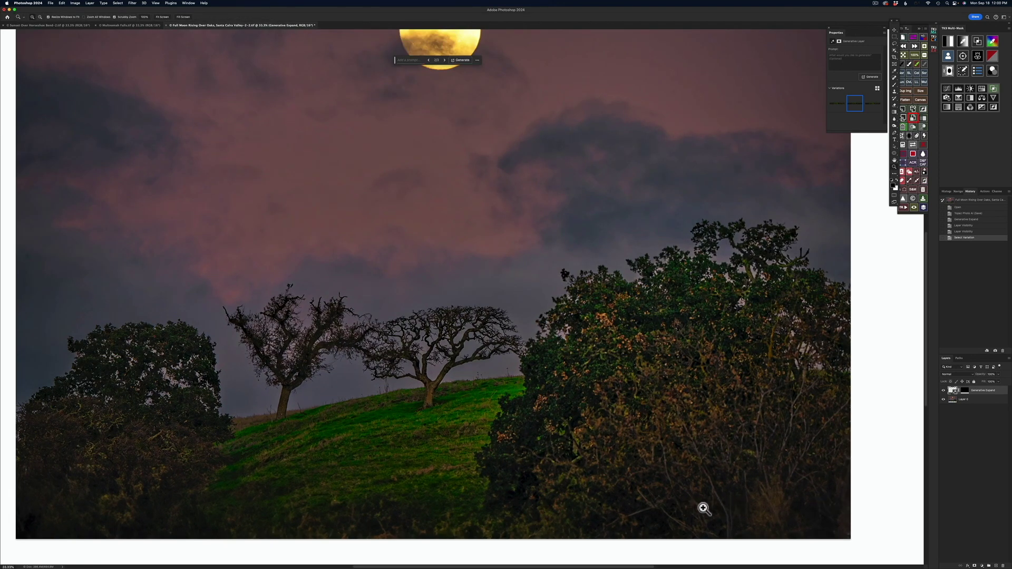
key("super+minus")
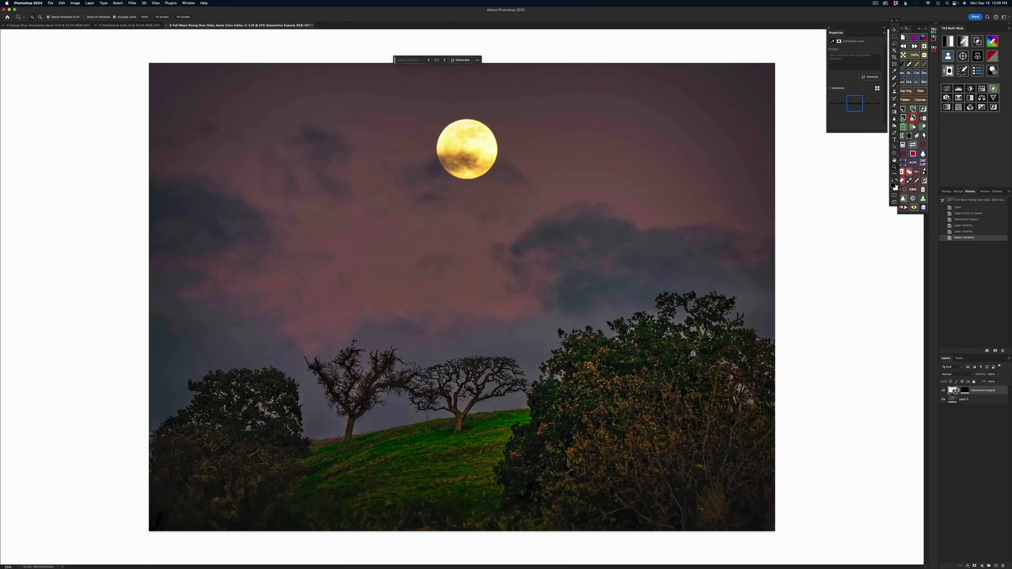
Inspect the third variation's expanded foreground up close, and return to the first variation to compare it.
left_click(873, 106)
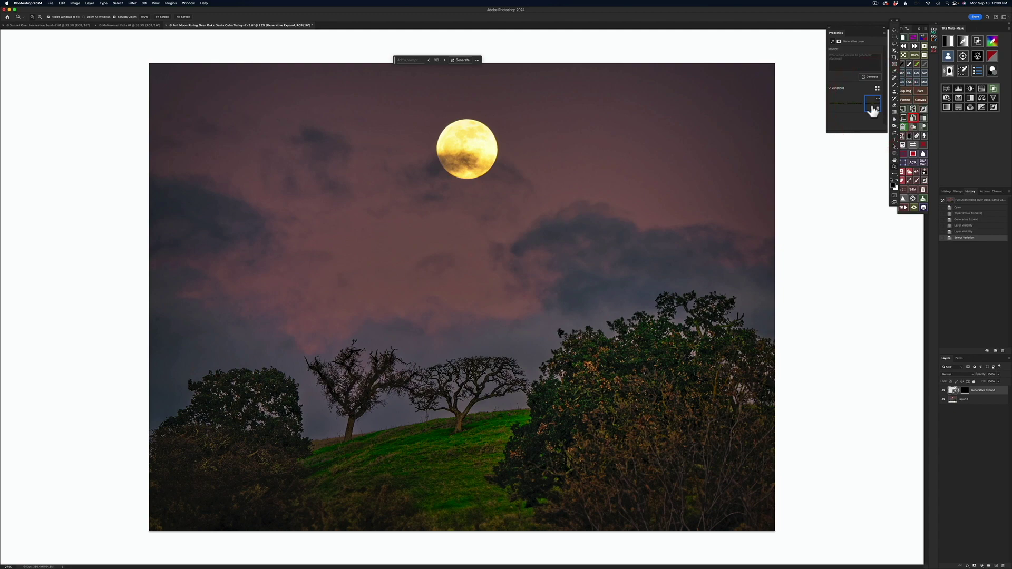
left_click(611, 508)
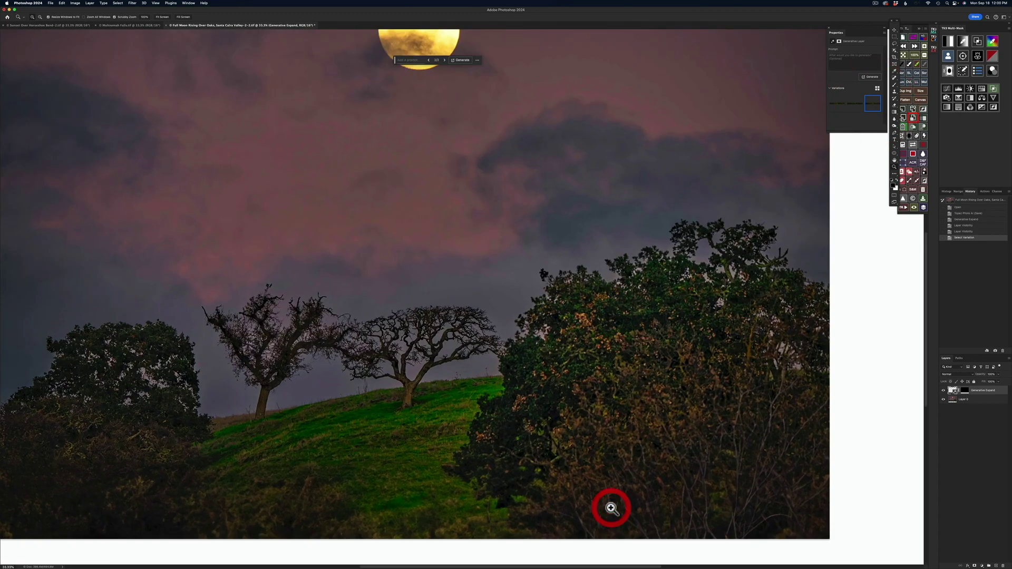
left_click(595, 502)
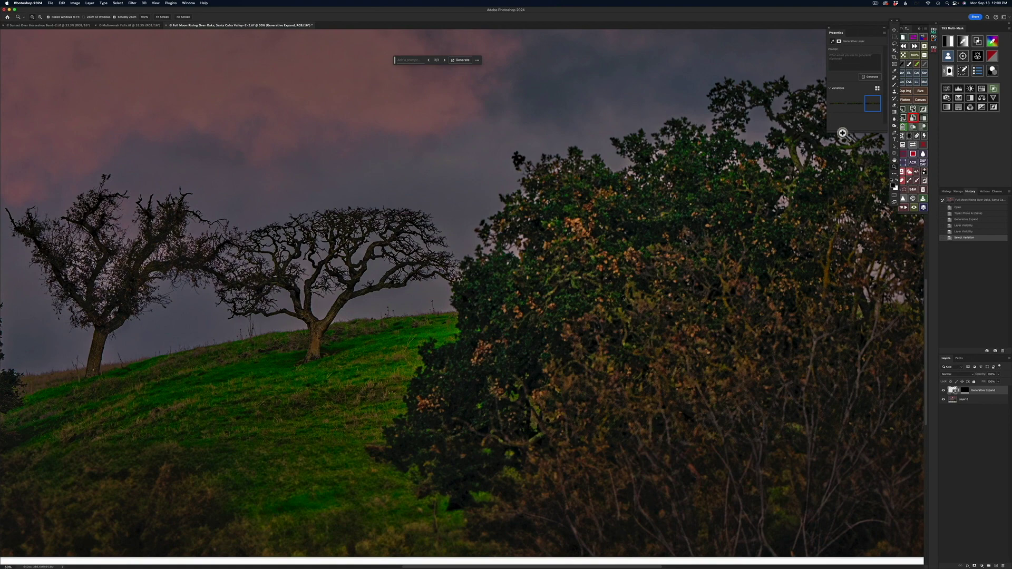
left_click(837, 104)
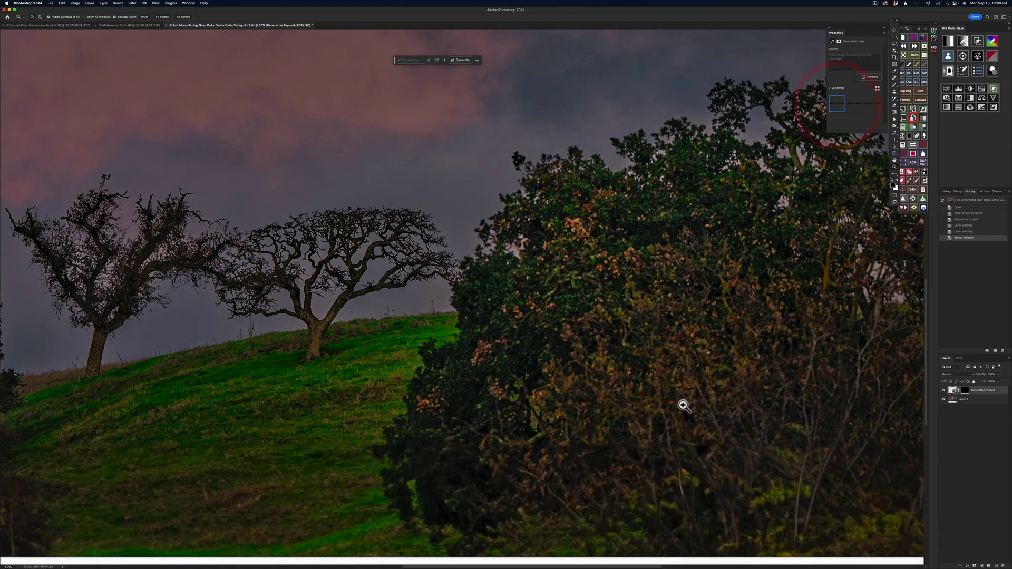
left_click(657, 496, "alt")
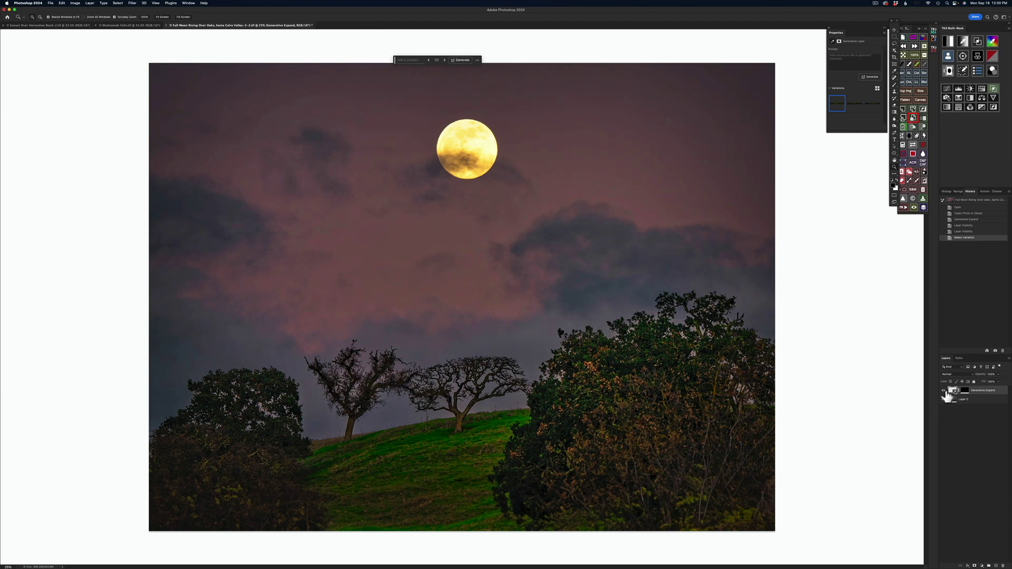
Toggle the Generative Expand layer's visibility twice to review the generated strip below the original moon photo.
left_click(944, 390)
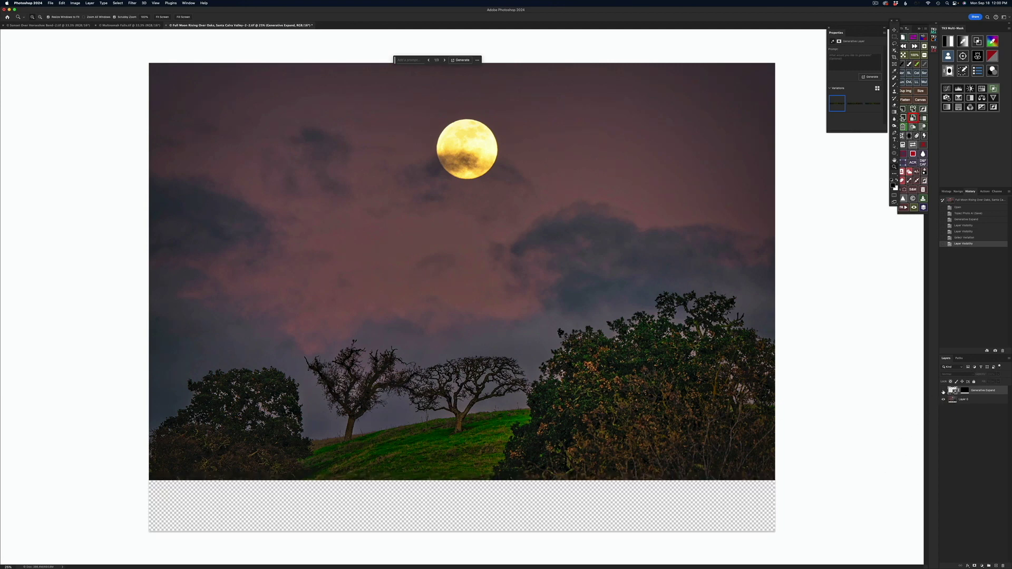
left_click(944, 390)
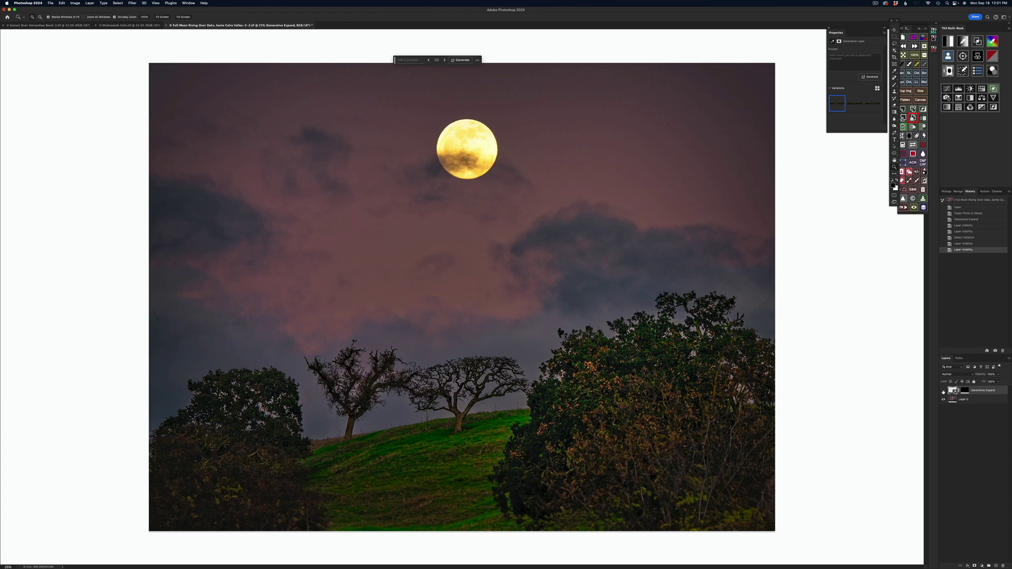
left_click(944, 391)
left_click(944, 391)
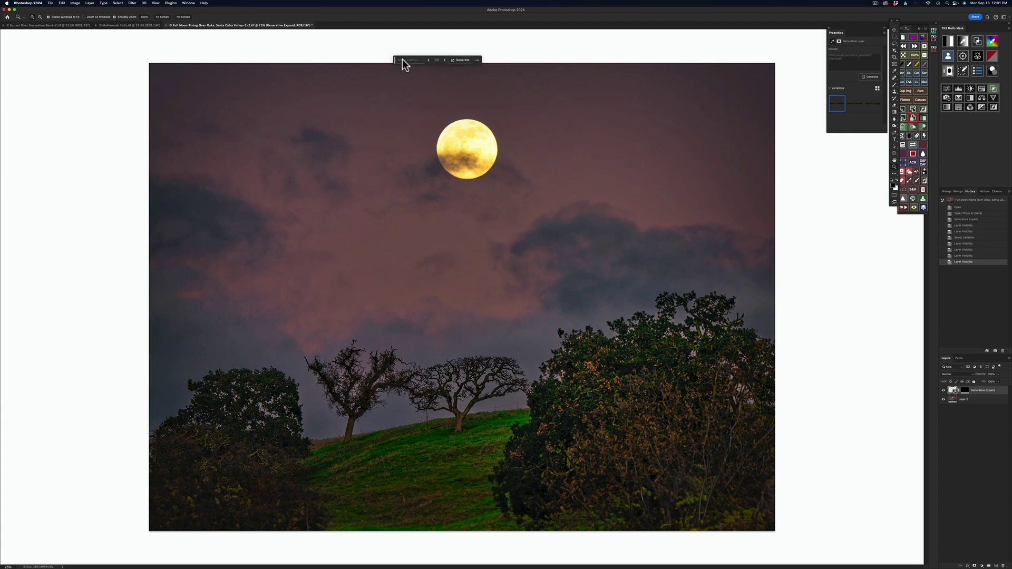
Move the Contextual Task Bar off the photo area and switch to the Multnomah Falls image.
left_click_drag(395, 59, 592, 15)
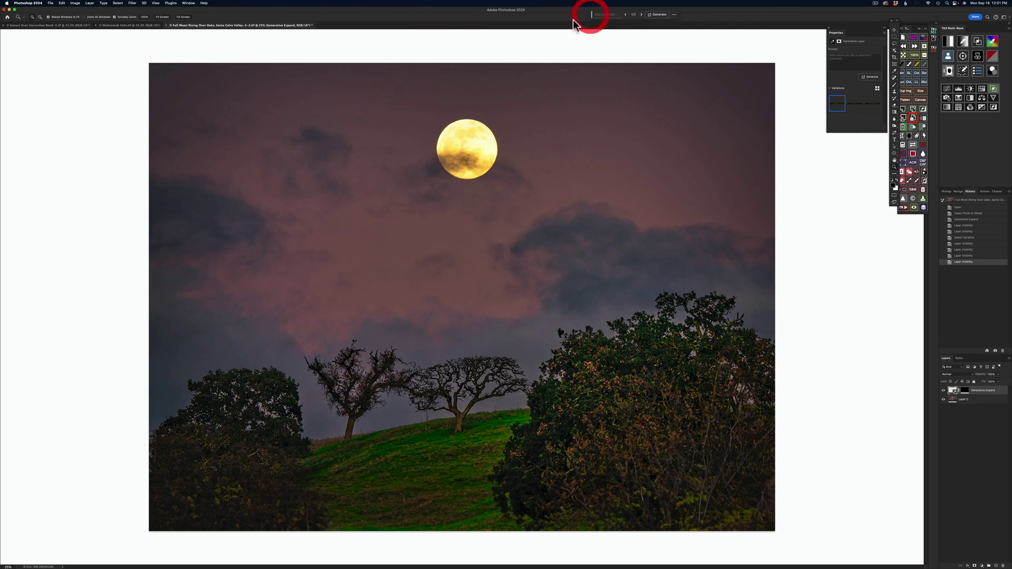
left_click(132, 26)
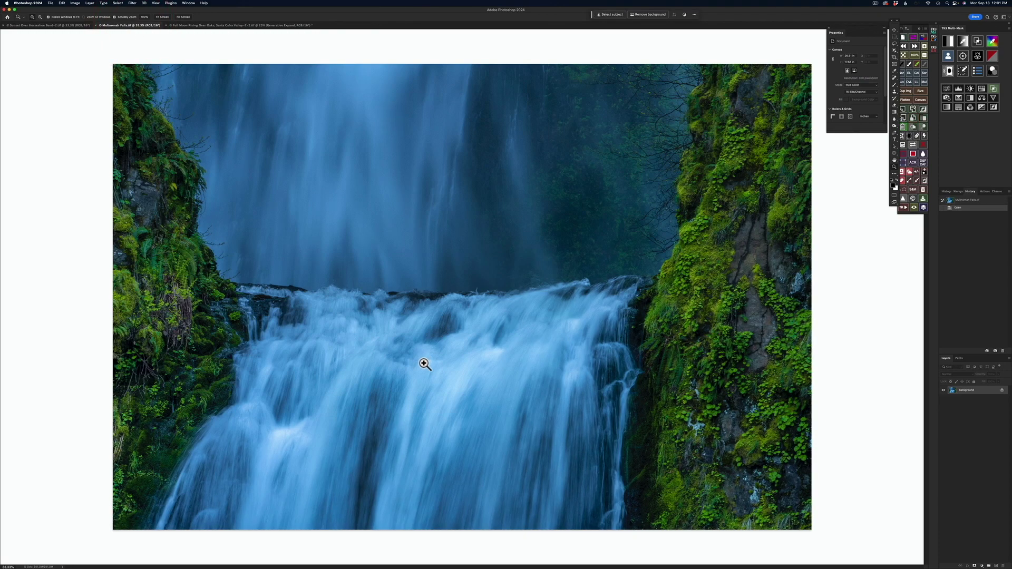
key("super+minus")
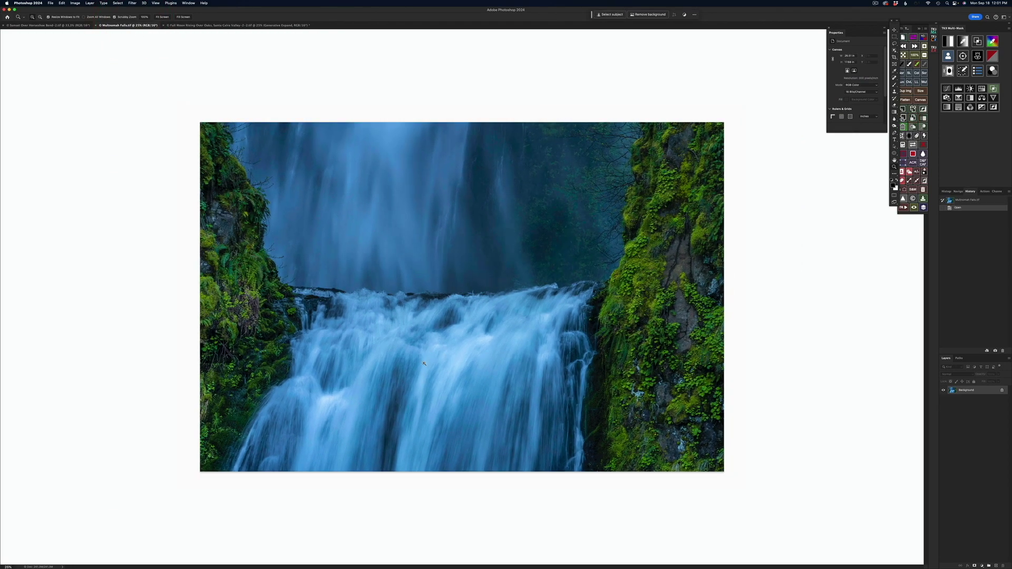
Extend the waterfall photo's canvas above and below with the Crop tool and fill both strips using Generative Expand without a prompt.
left_click(894, 57)
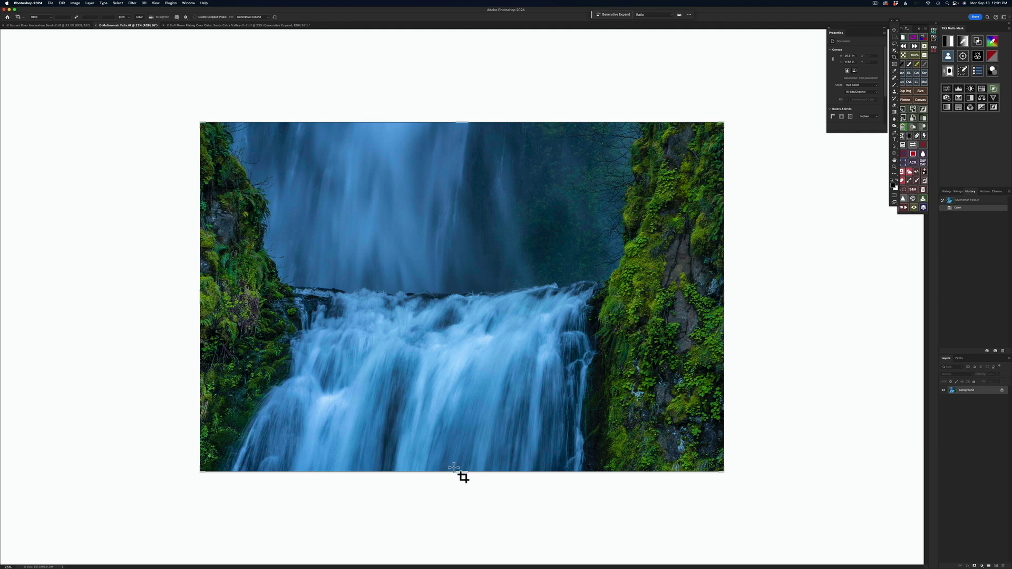
left_click_drag(466, 474, 463, 493)
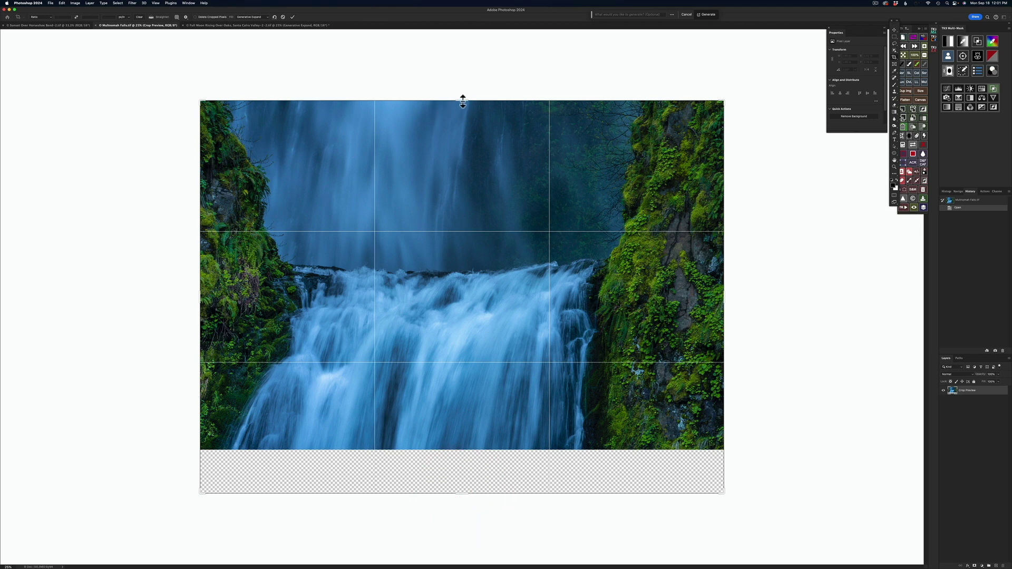
left_click_drag(462, 100, 468, 79)
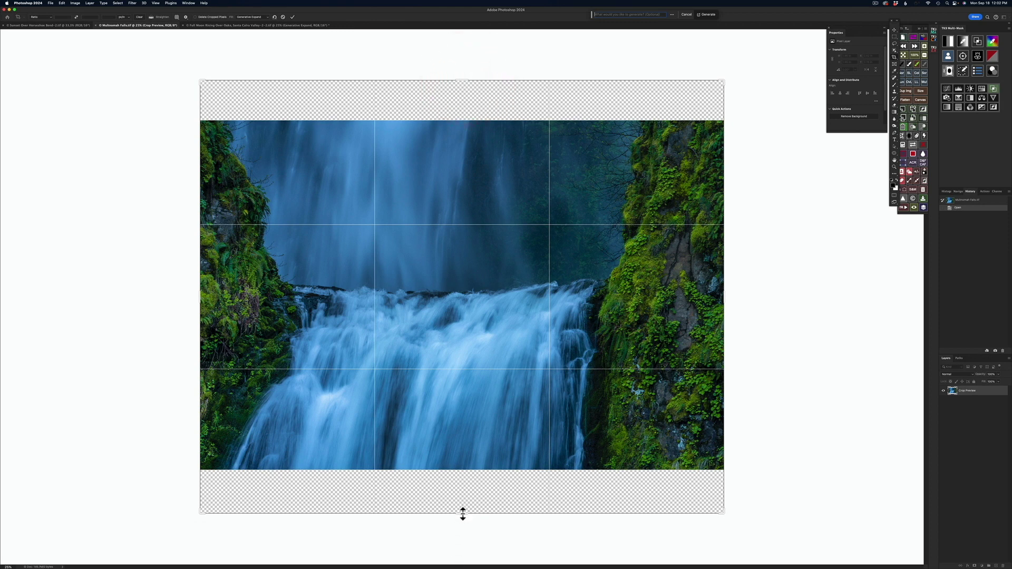
left_click_drag(463, 514, 462, 518)
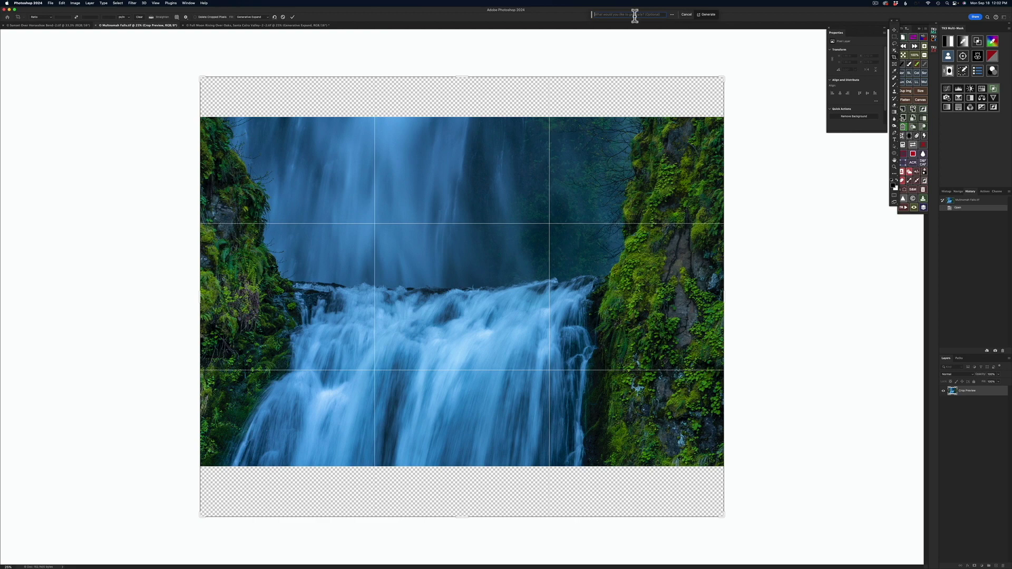
left_click(708, 16)
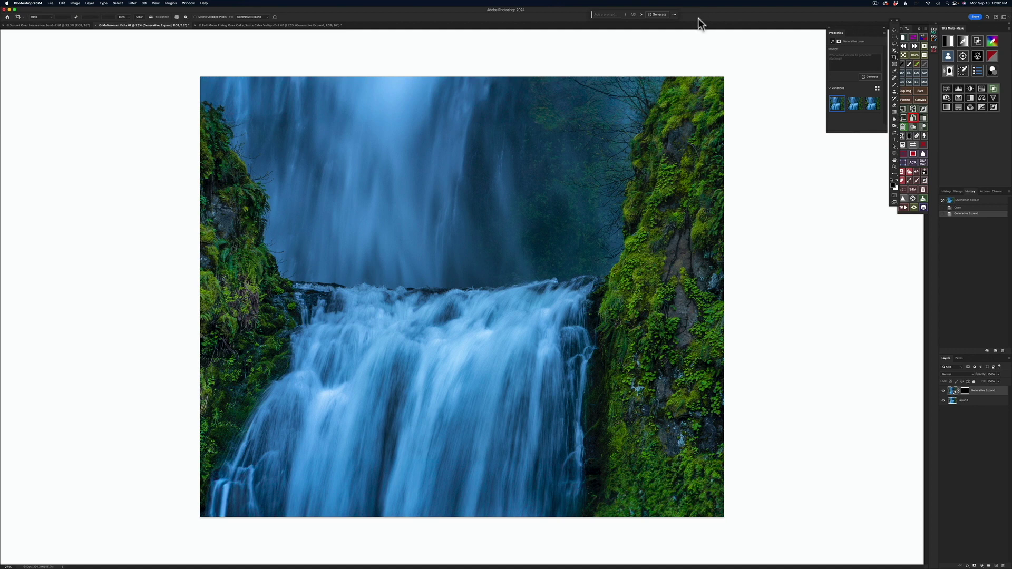
Toggle the Generative Expand layer's visibility twice to compare the expanded waterfall with the original photo.
left_click(944, 390)
left_click(944, 391)
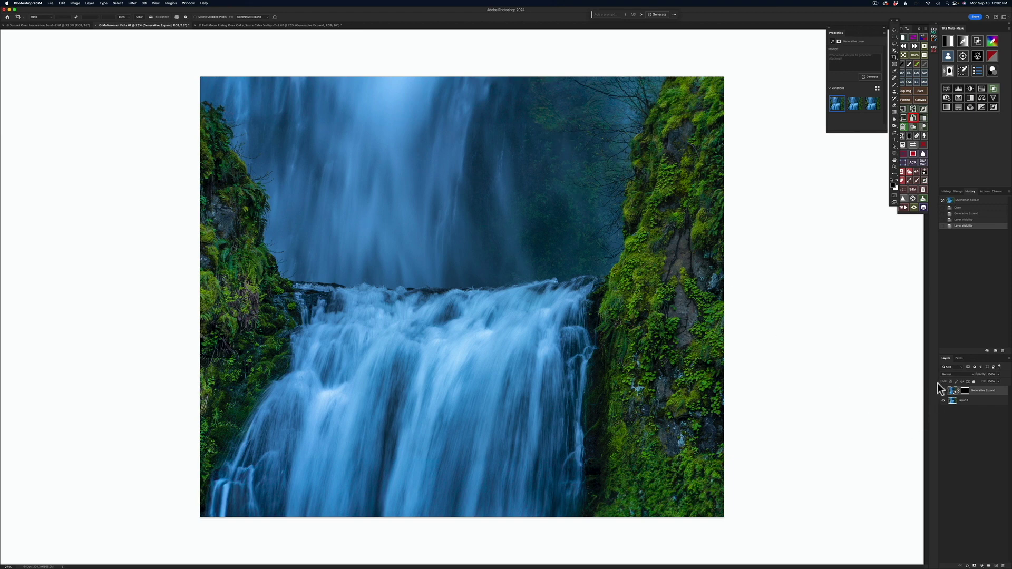
left_click(944, 392)
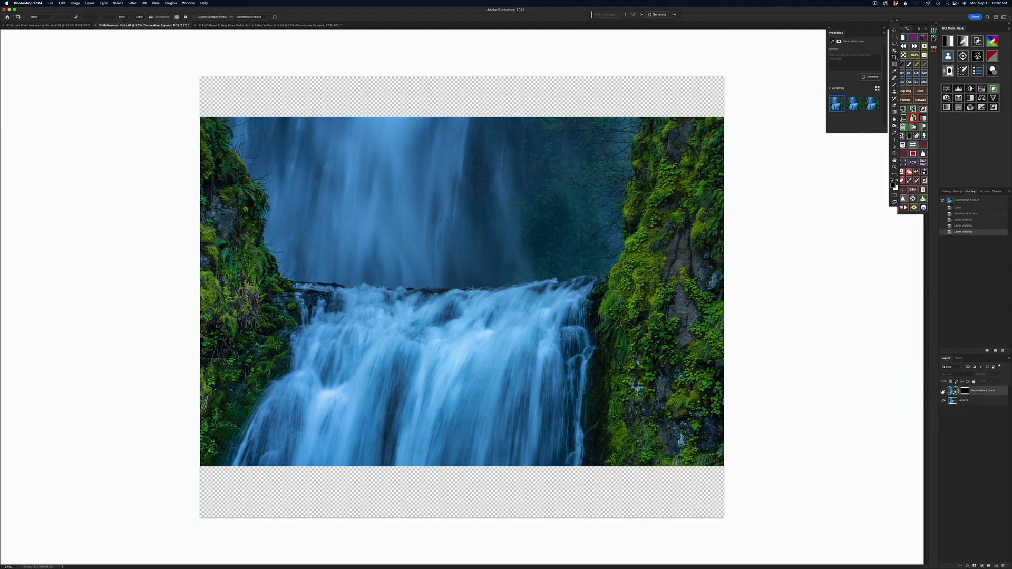
left_click(944, 391)
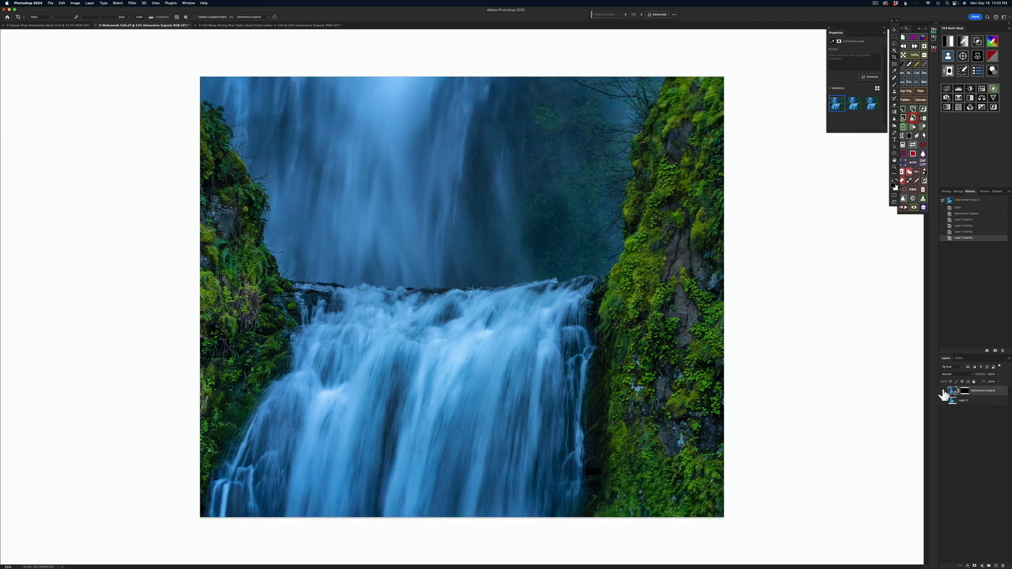
Preview the second generated variation of the expanded waterfall and switch to the third one.
left_click(855, 106)
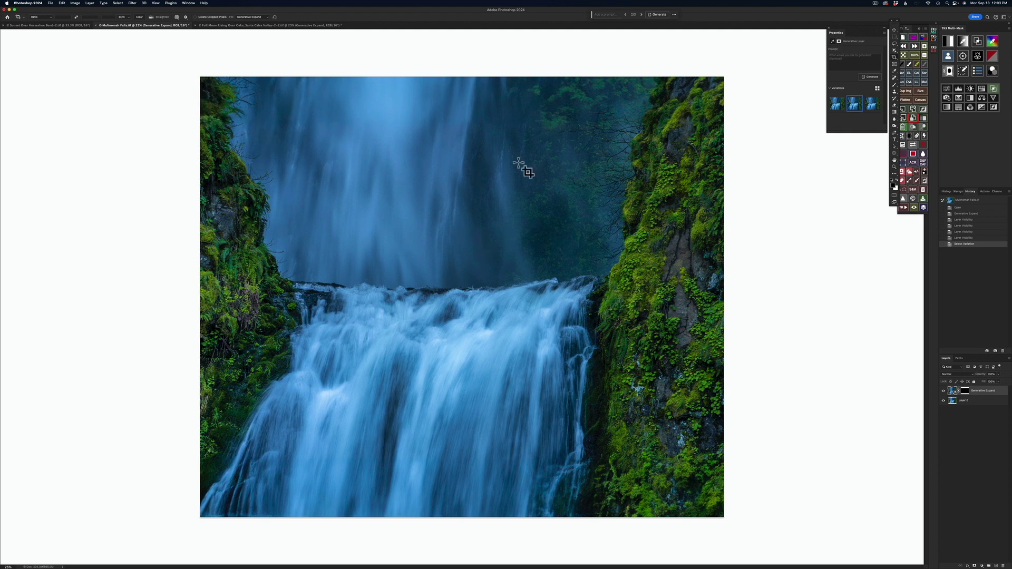
left_click(872, 109)
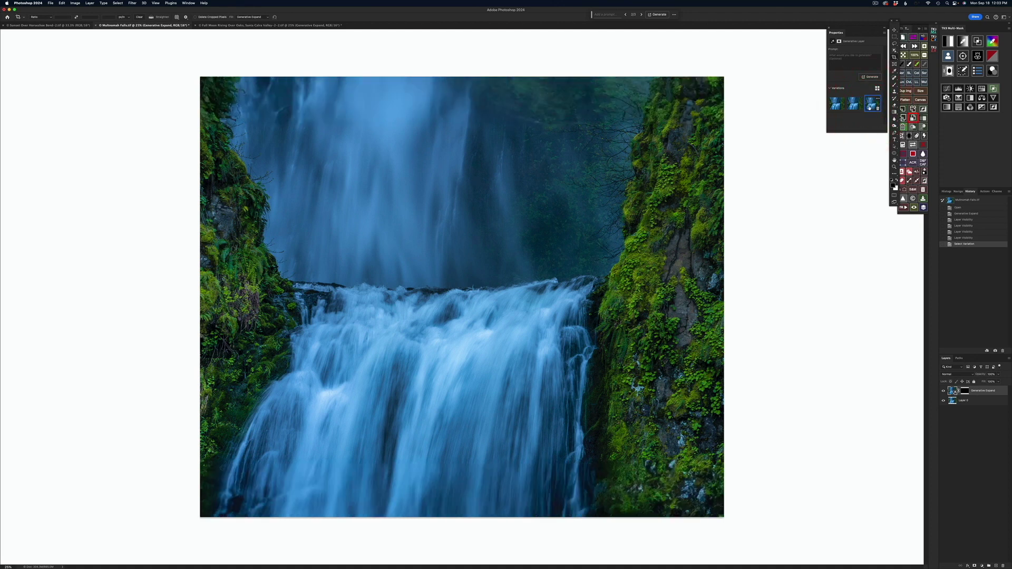
Compare the three generated variations of the vertically expanded waterfall and keep the first one.
left_click(836, 103)
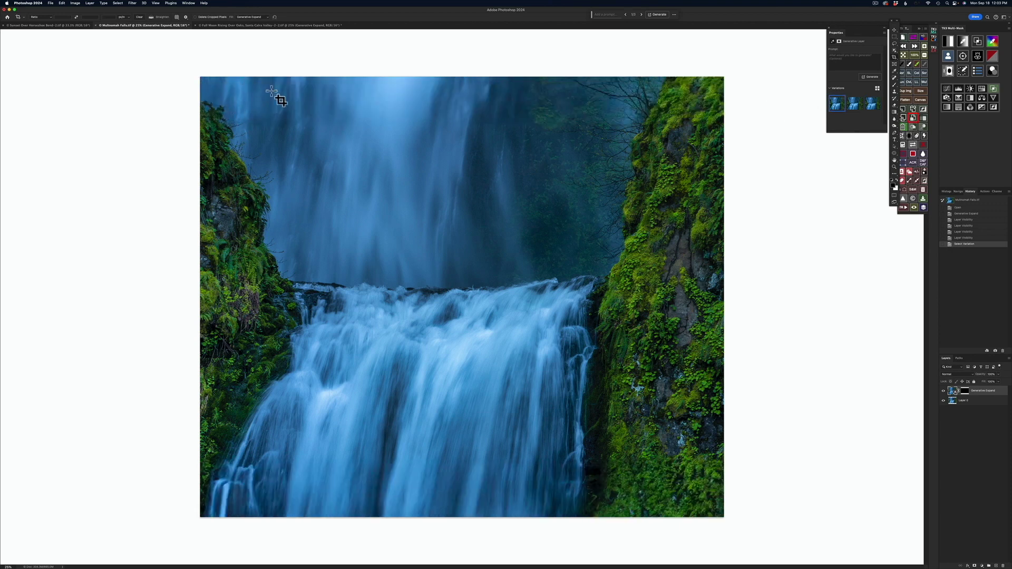
left_click(856, 104)
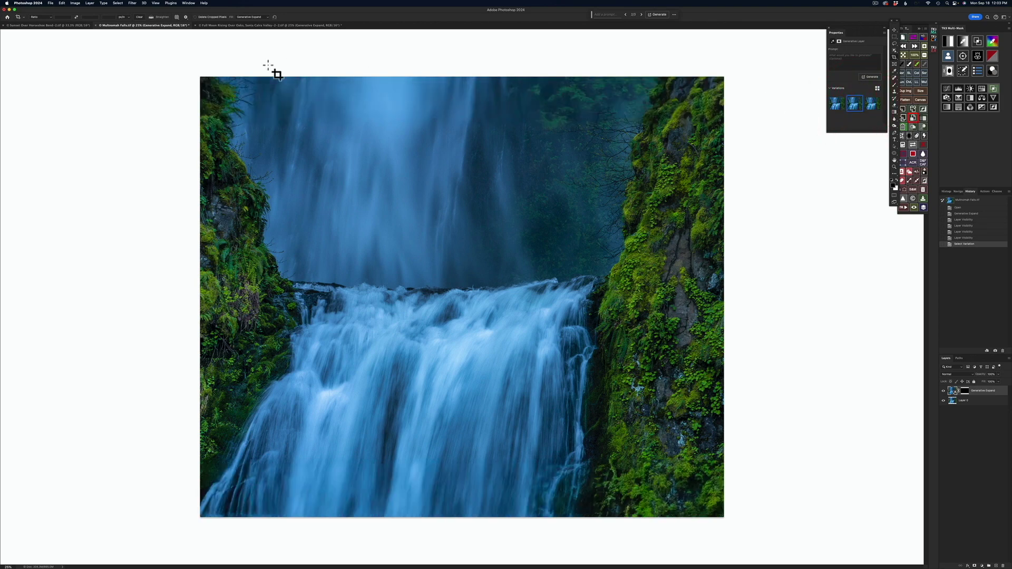
left_click(870, 106)
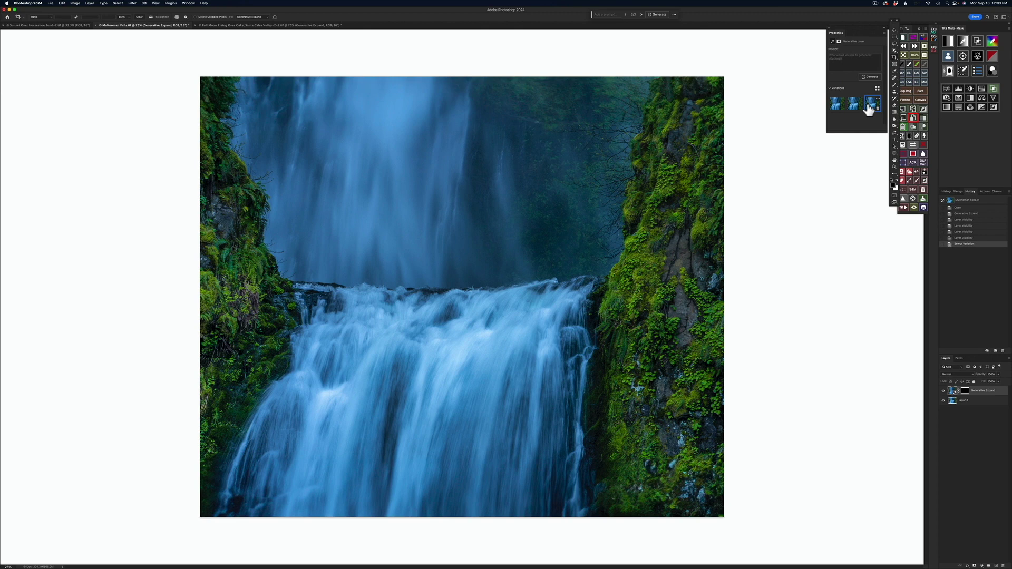
left_click(552, 79)
left_click(838, 101)
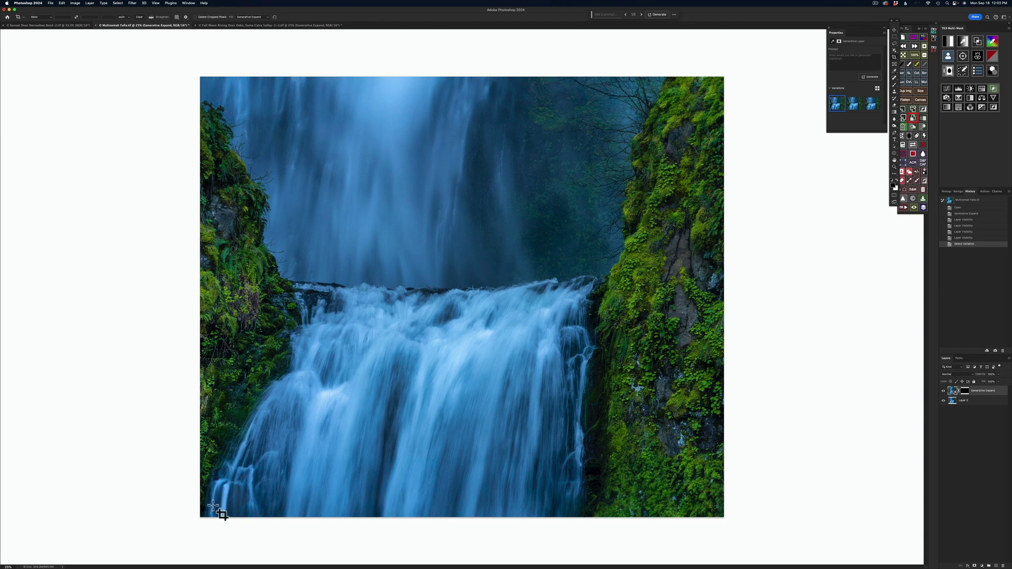
Extend the waterfall photo's canvas slightly past its left edge with the Crop tool and fill the strip using Generative Expand without a prompt.
left_click(251, 413)
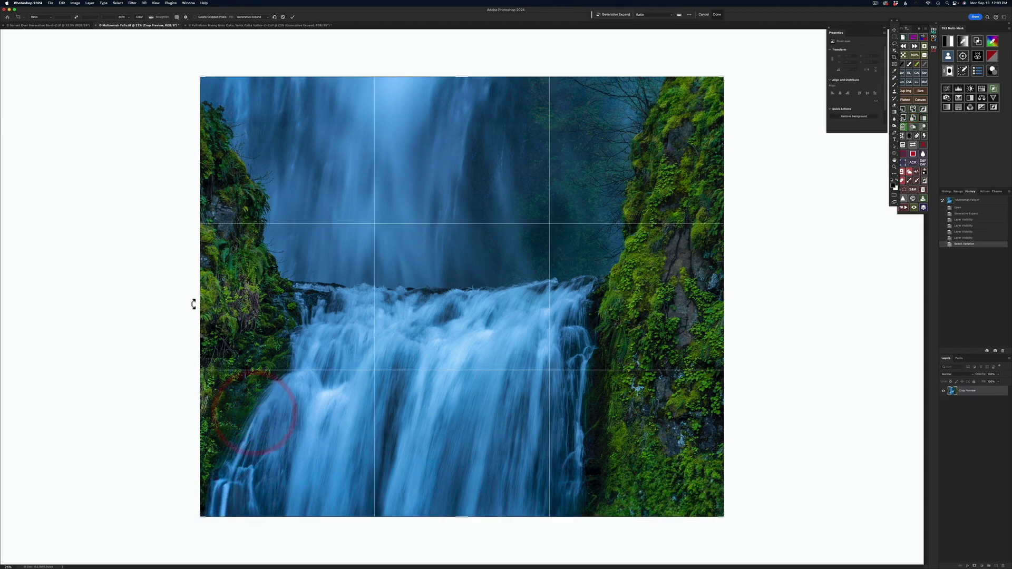
left_click_drag(200, 298, 181, 295)
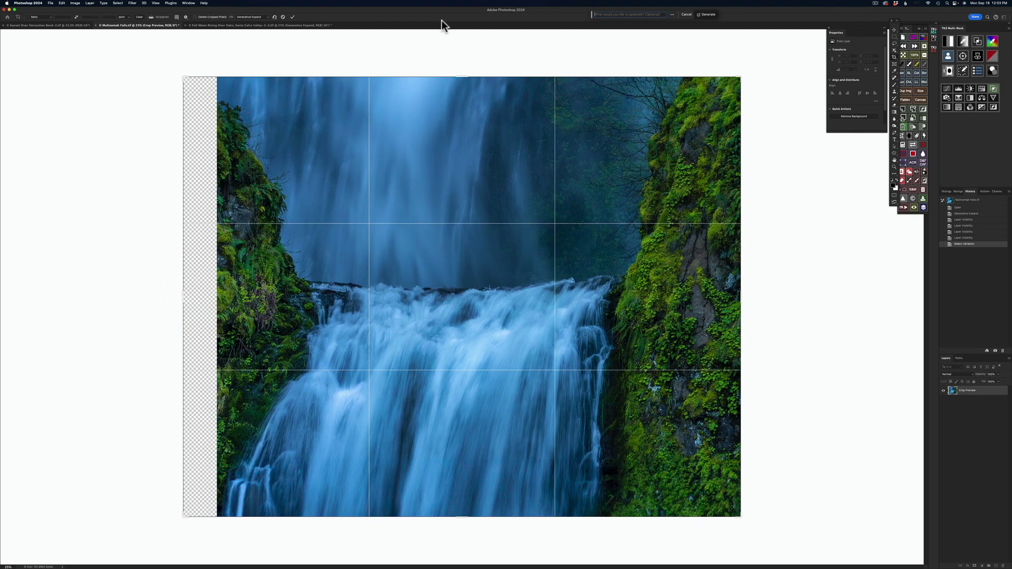
left_click(711, 15)
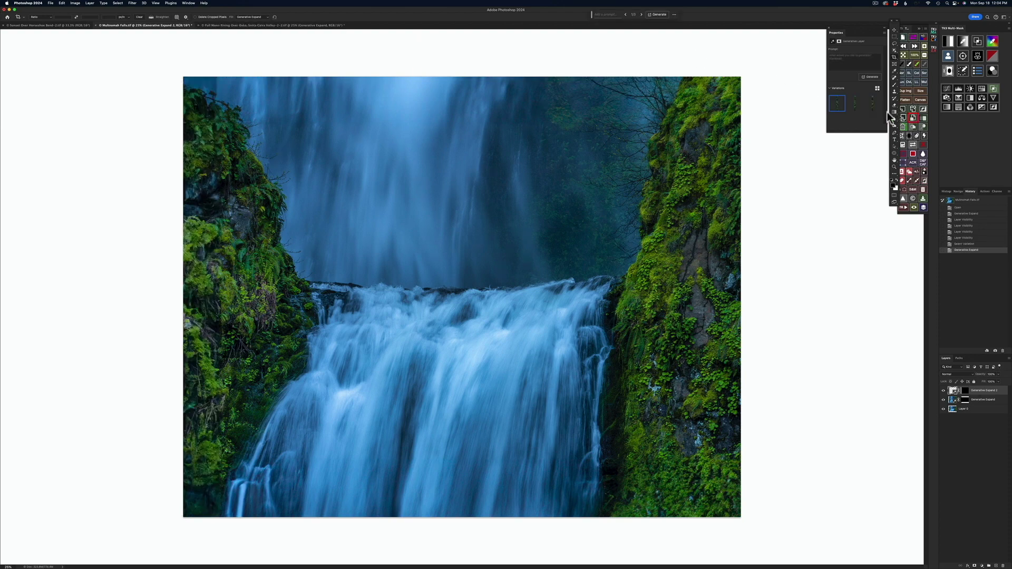
Preview the second and third variations of the new left strip and return to the first one.
left_click(858, 108)
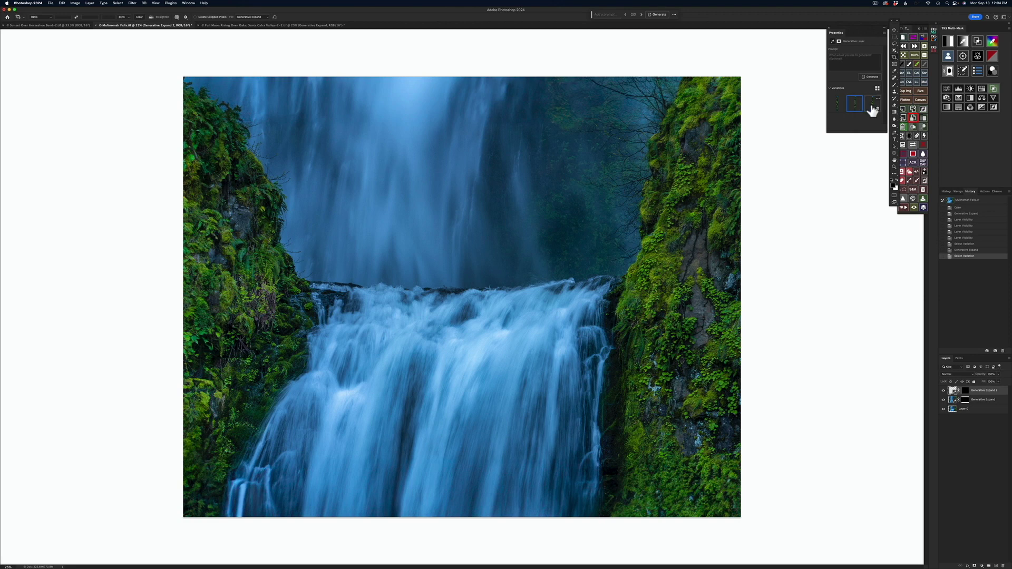
left_click(873, 107)
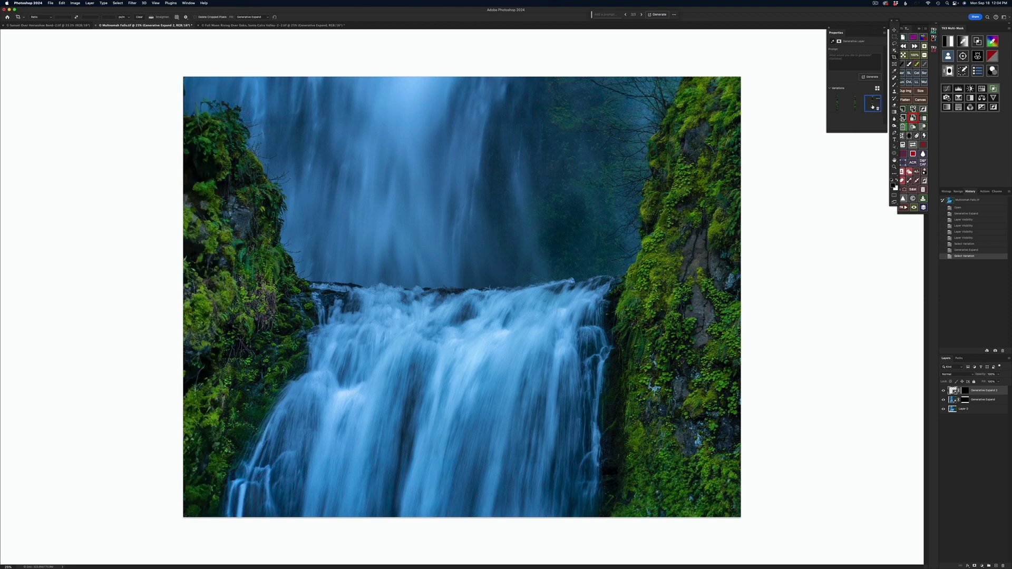
left_click(834, 107)
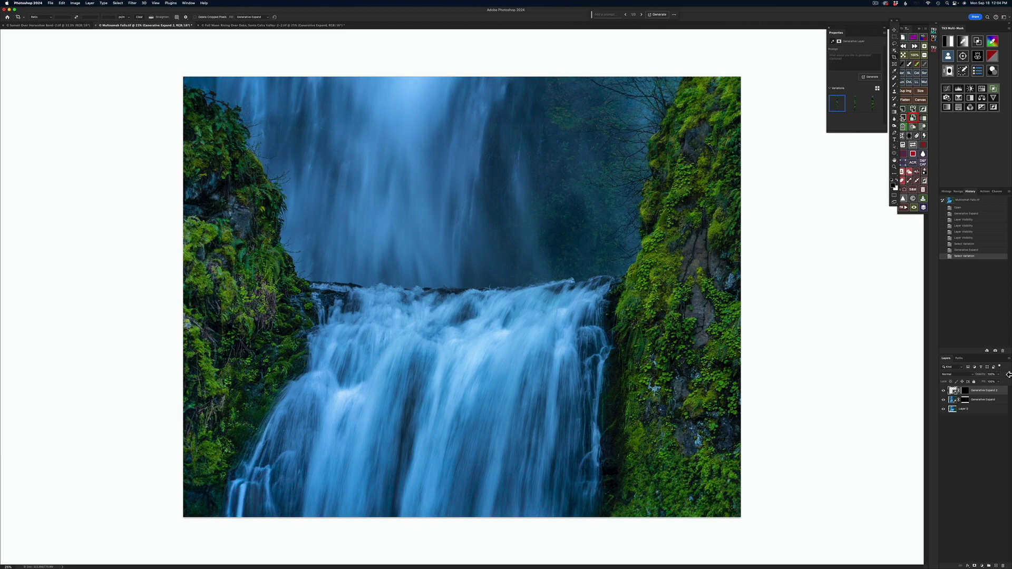
Show only the original waterfall layer, and turn the two Generative Expand layers back on one by one to compare each expansion.
left_click(944, 409, "alt")
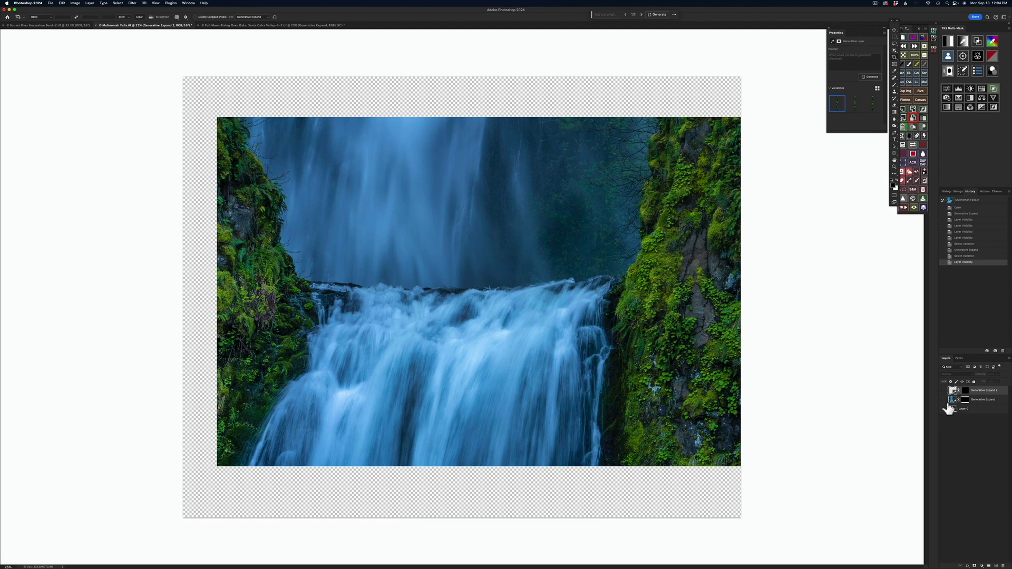
left_click(944, 400)
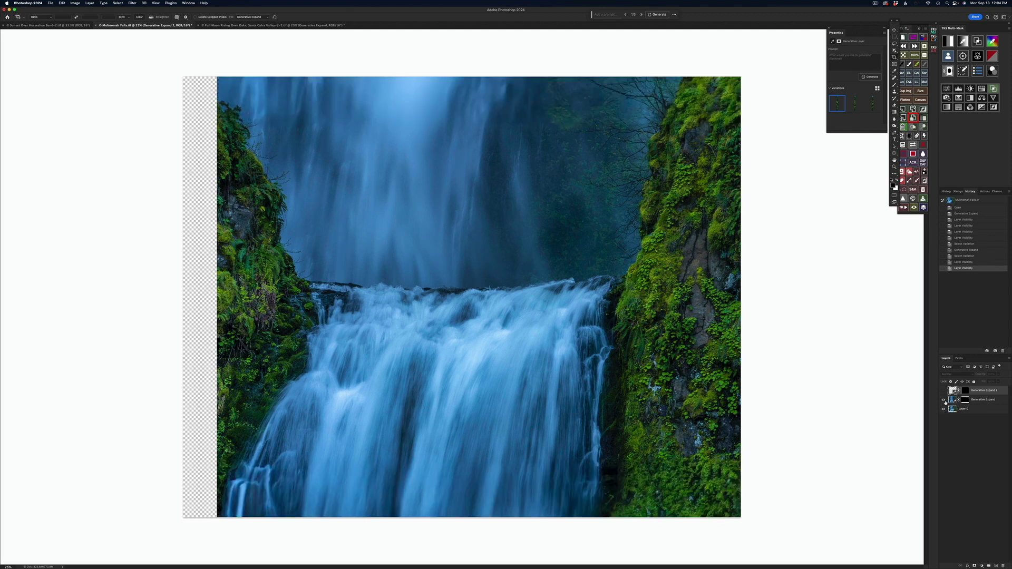
left_click(943, 390)
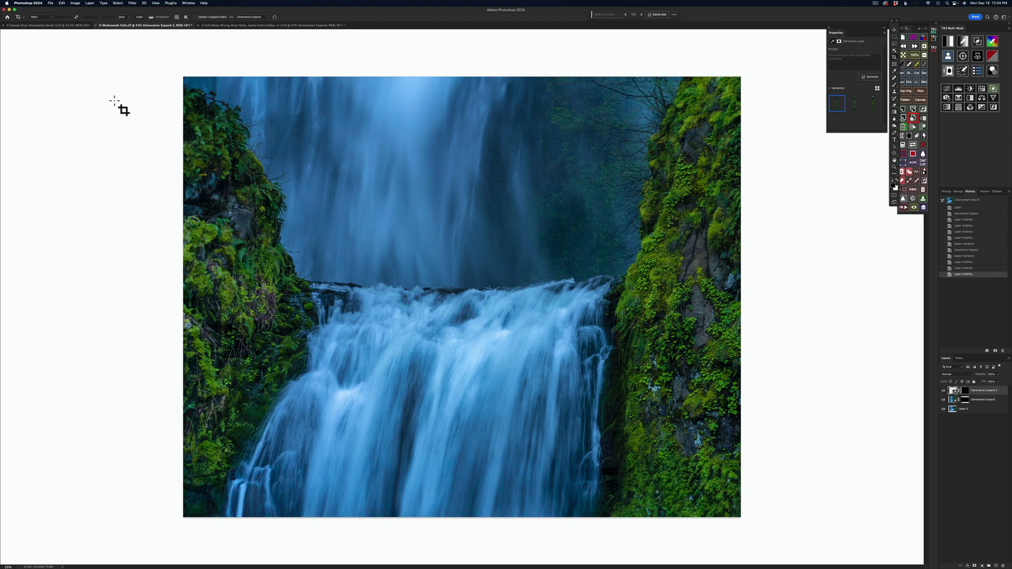
Switch to the Sunset Over Horseshoe Bend image and make its crop frame ready for resizing.
left_click(69, 26)
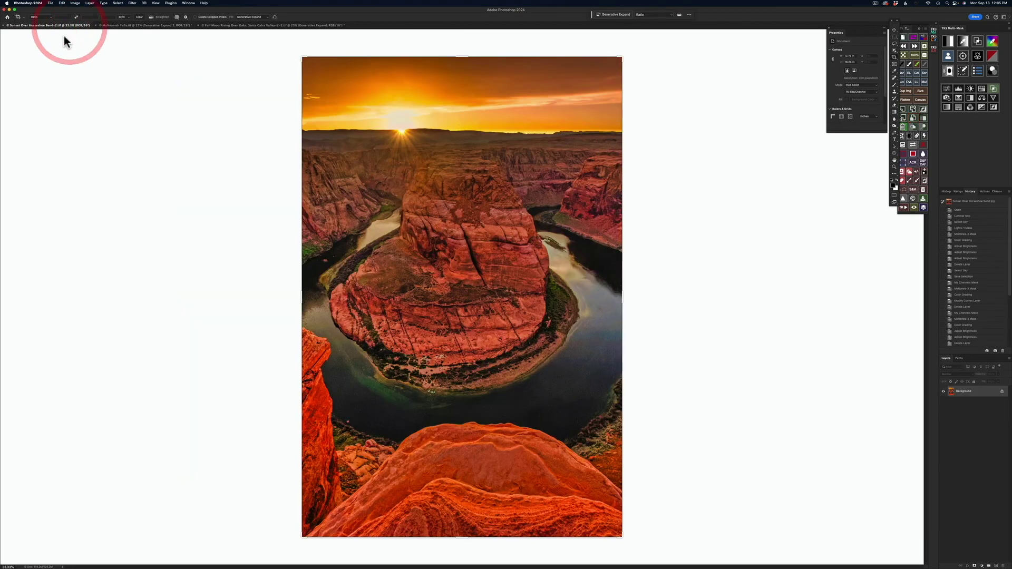
left_click(86, 93)
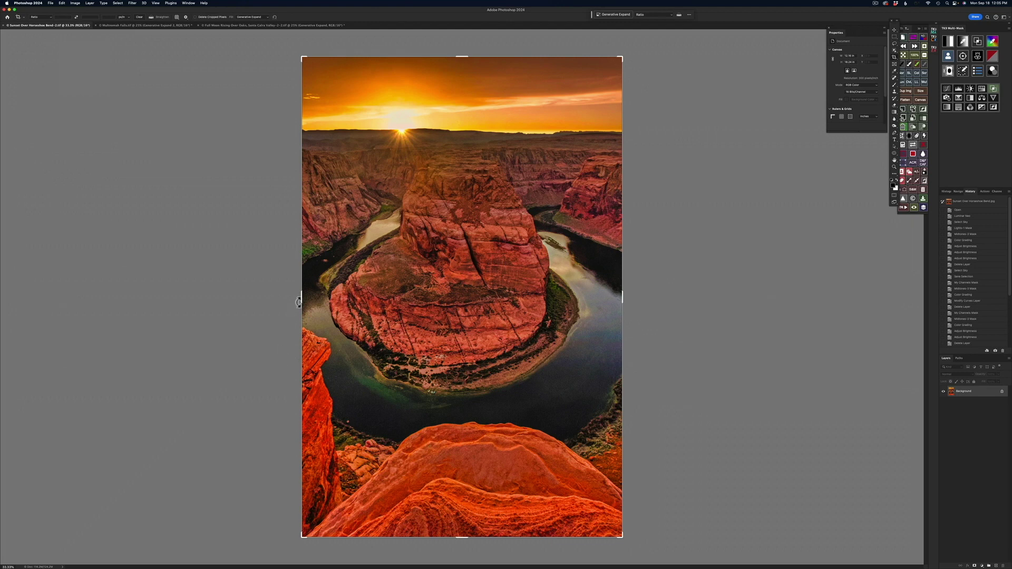
Extend the Horseshoe Bend canvas on both sides with the Crop tool and fill the new areas using Content-Aware Fill.
left_click_drag(301, 297, 236, 299)
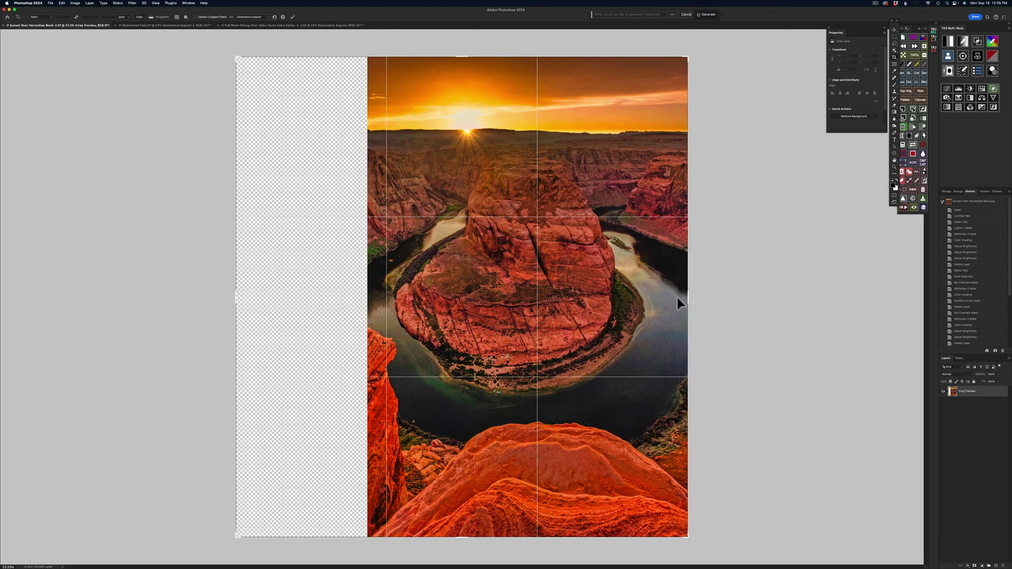
left_click_drag(689, 296, 753, 309)
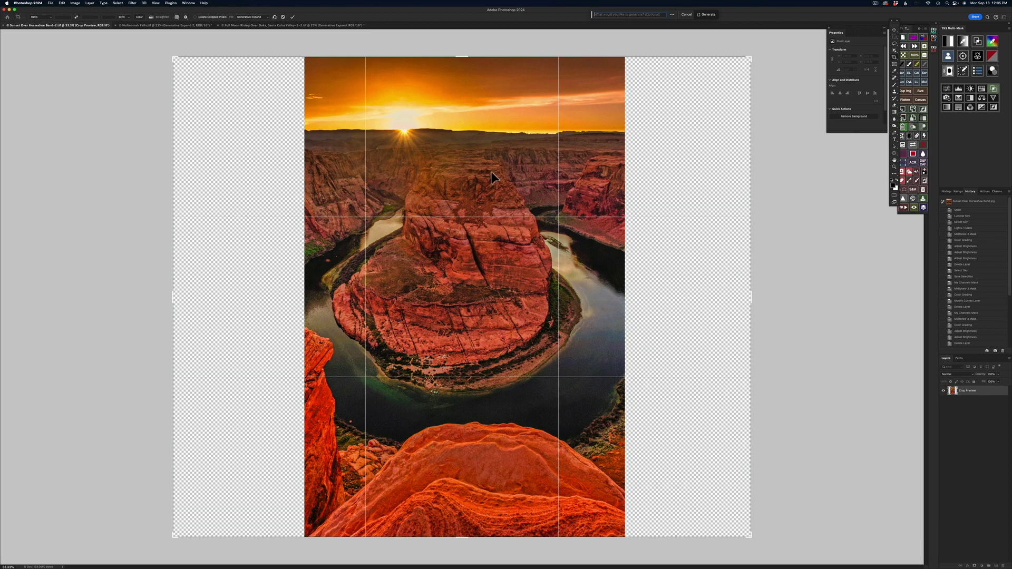
left_click(264, 17)
left_click(259, 22)
left_click(292, 18)
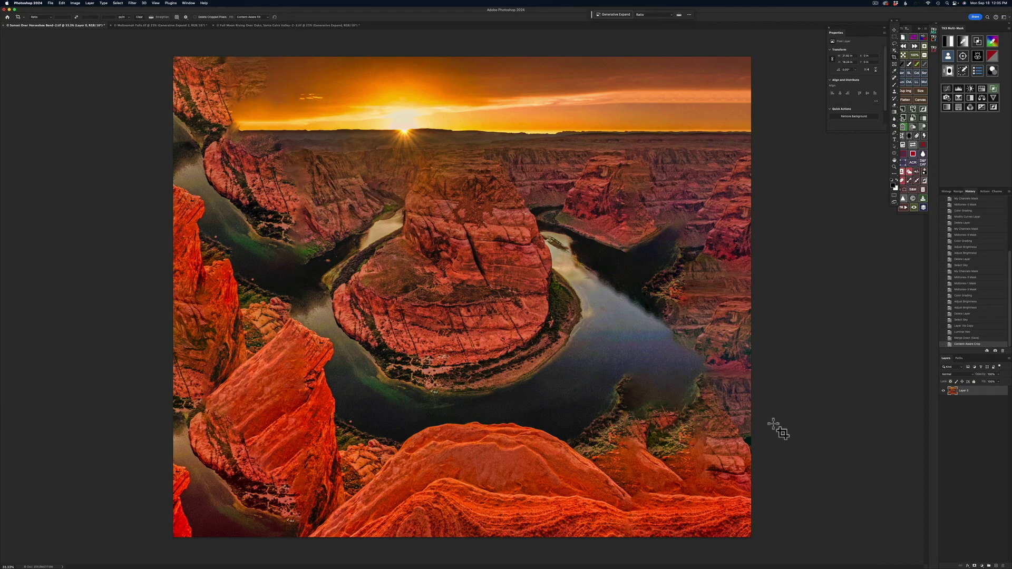
Compare the history states before and after the Content-Aware crop and return to the state before it.
left_click(974, 338)
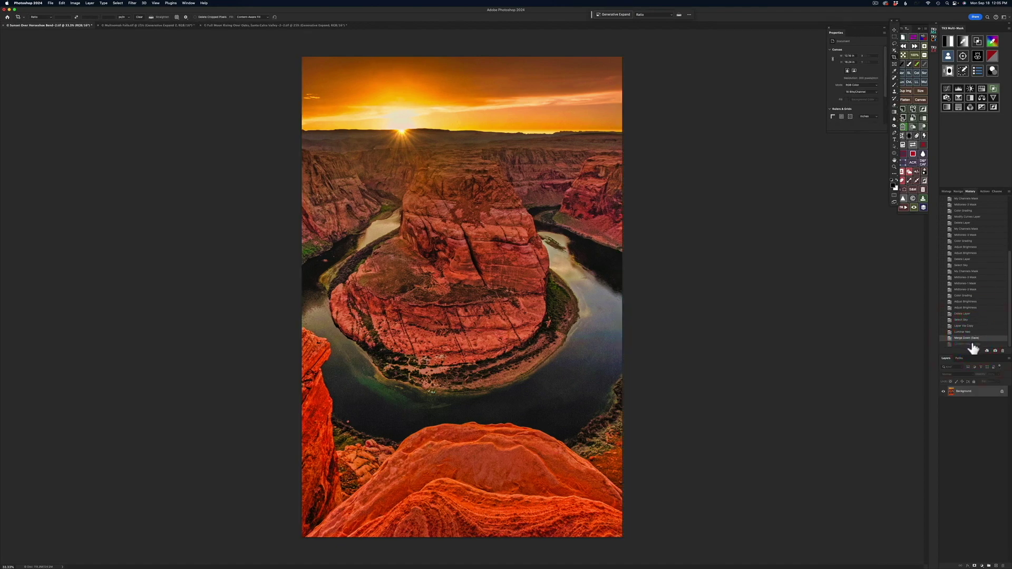
left_click(971, 344)
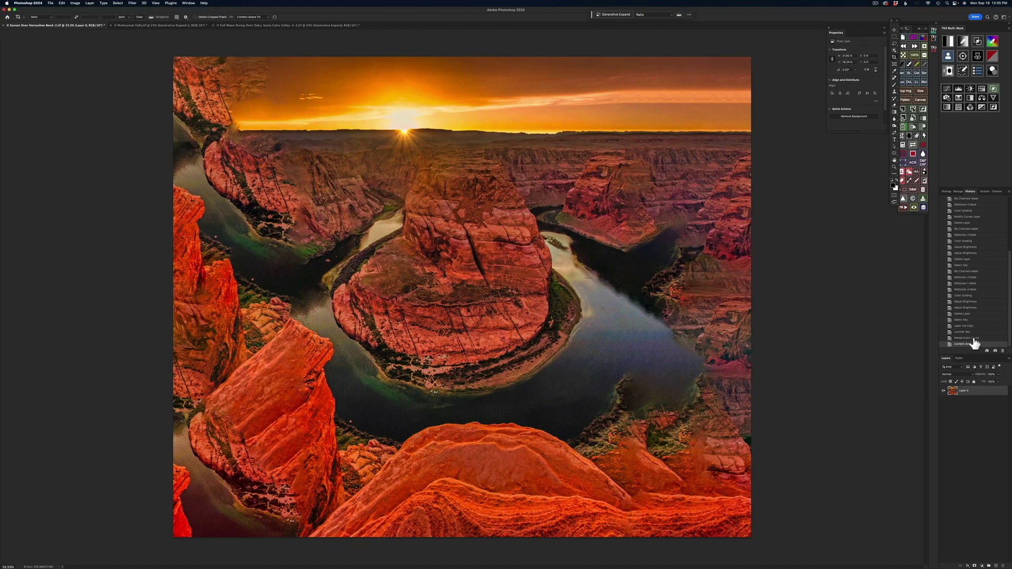
left_click(973, 338)
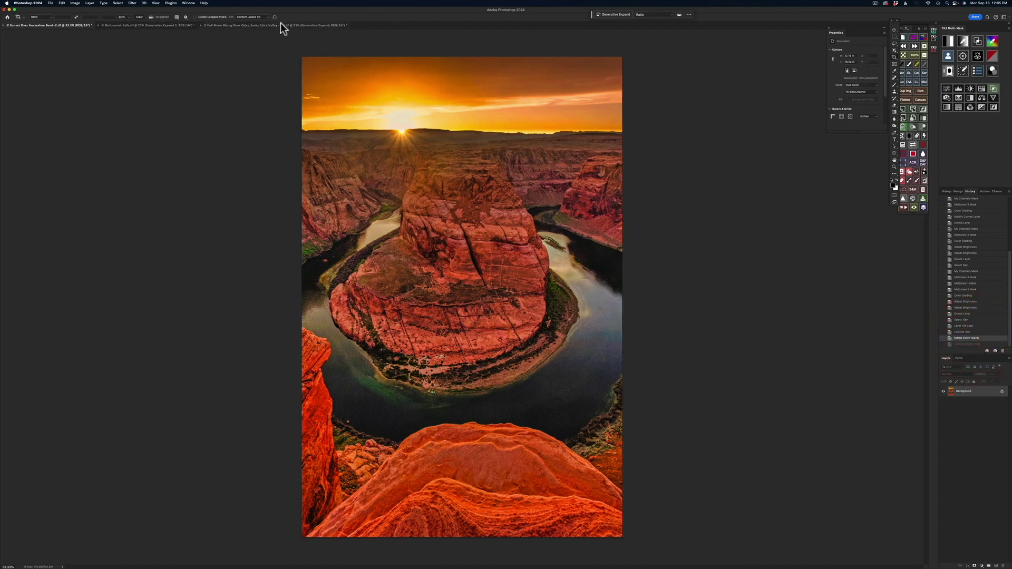
Extend the Horseshoe Bend canvas on both sides with the Crop tool and fill the new areas using Generative Expand without a prompt.
left_click(615, 15)
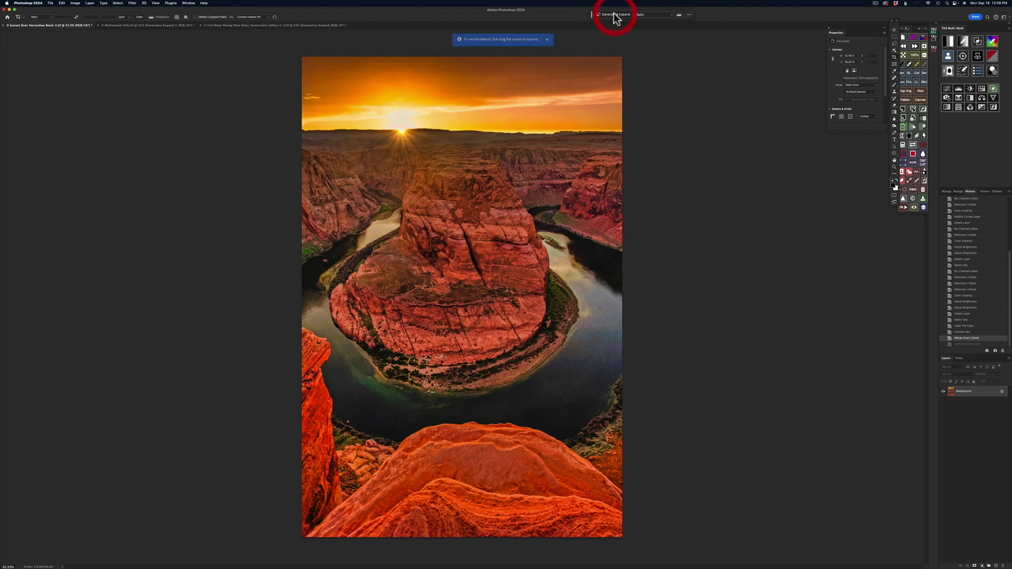
left_click(548, 39)
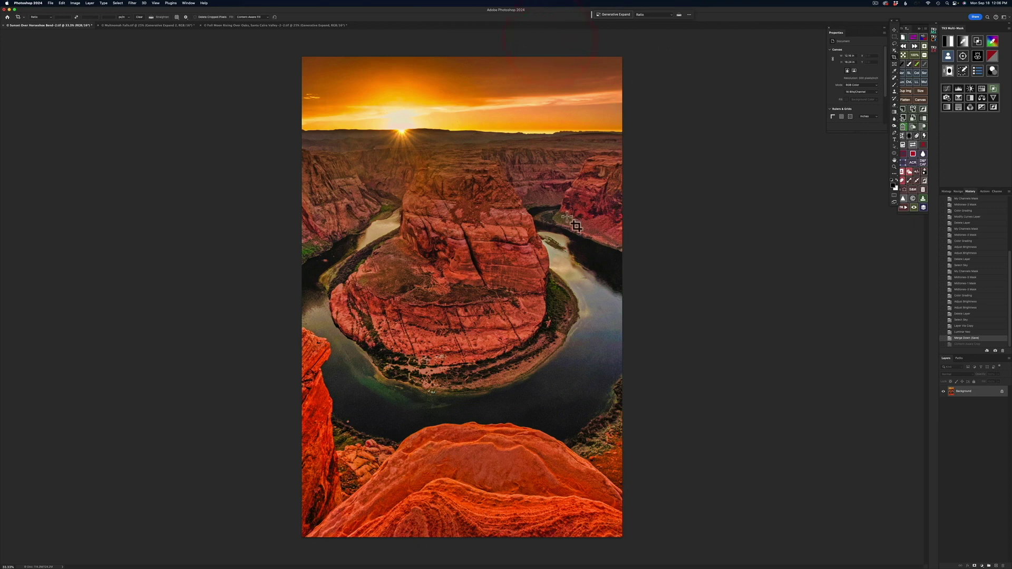
left_click(490, 327)
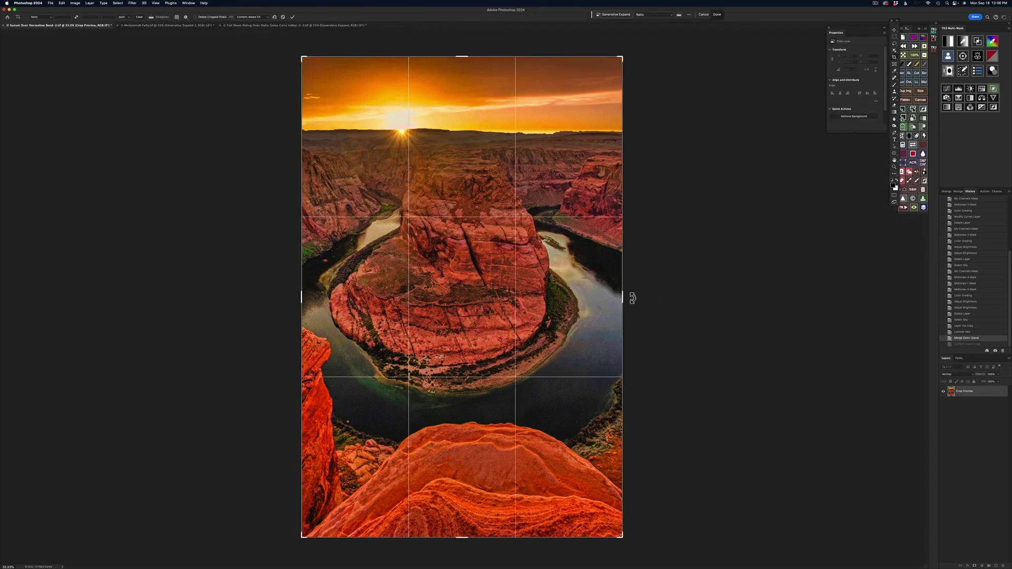
left_click_drag(623, 298, 671, 296)
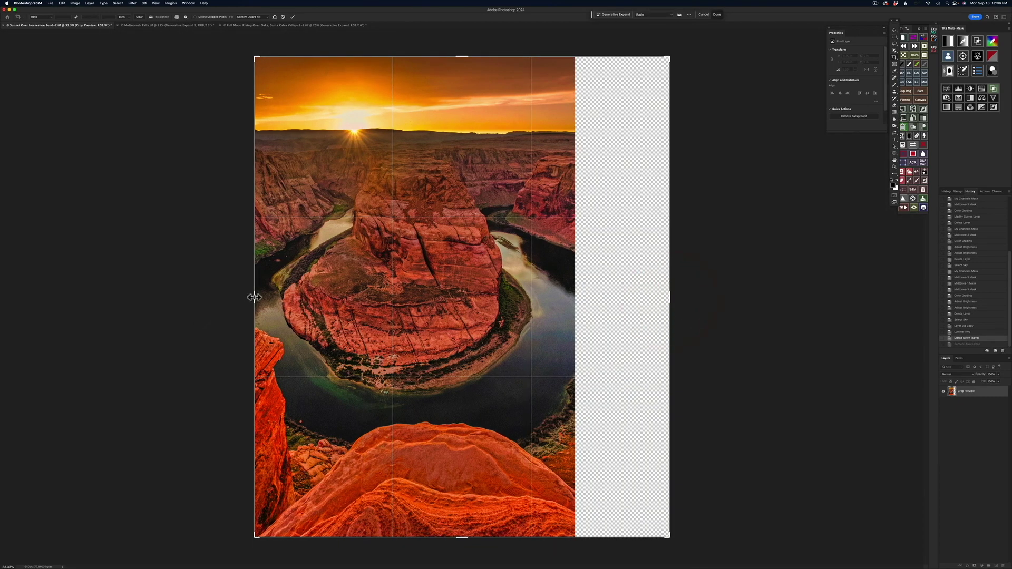
left_click_drag(254, 297, 203, 300)
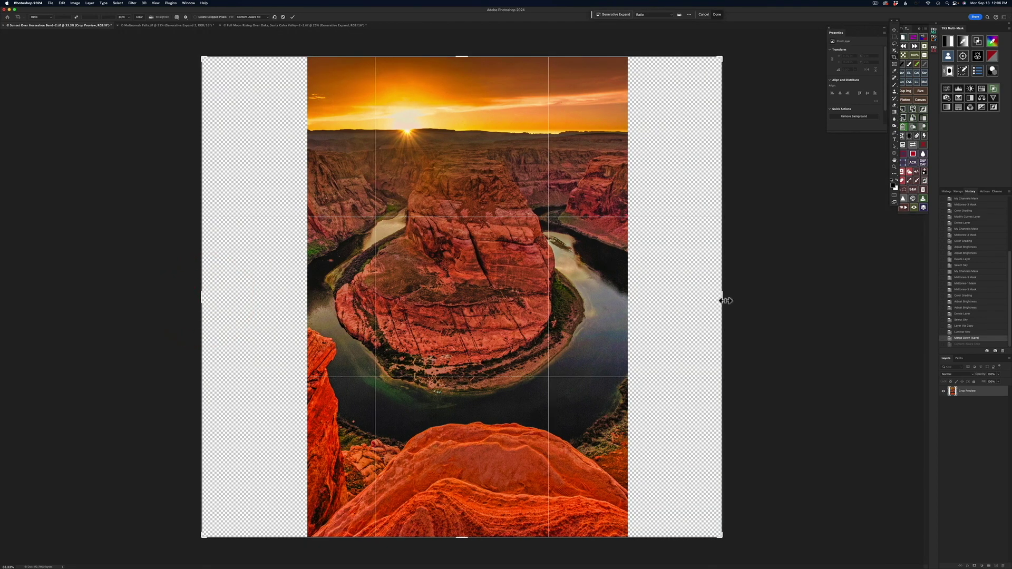
left_click_drag(718, 298, 732, 300)
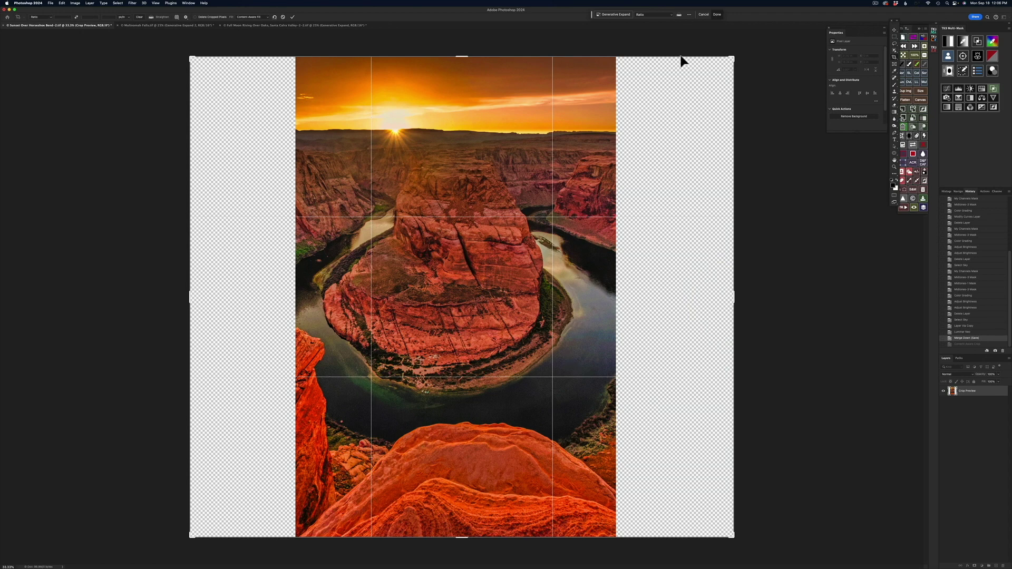
left_click(622, 15)
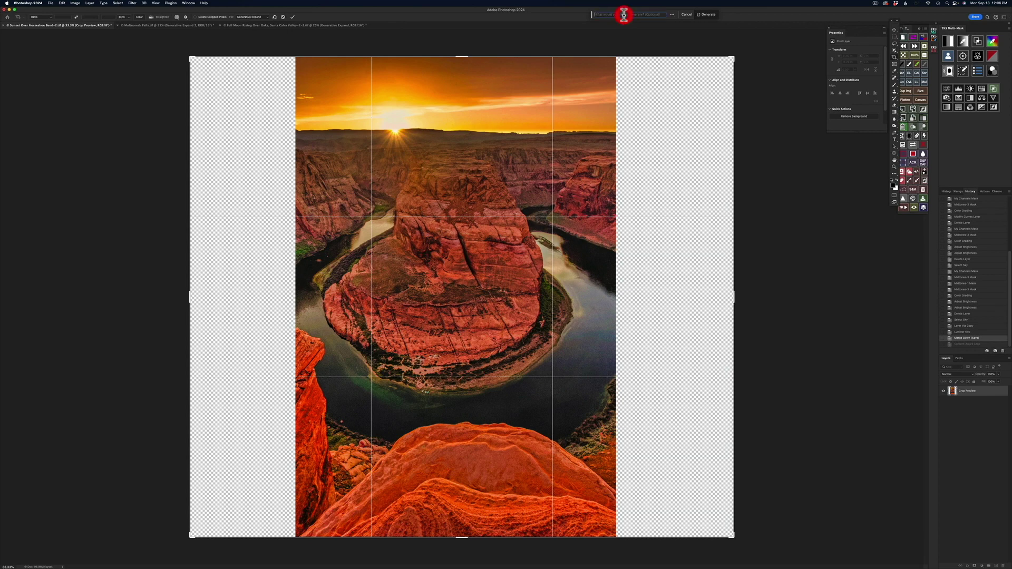
left_click(710, 14)
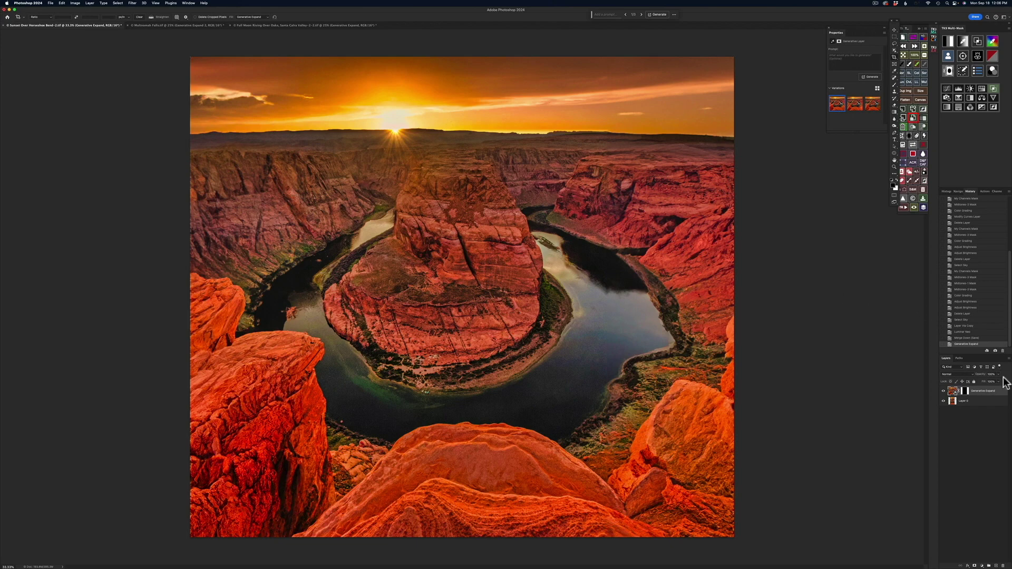
Hide and show the Generative Expand layer to compare the expanded Horseshoe Bend scene with the original photo.
left_click(943, 390)
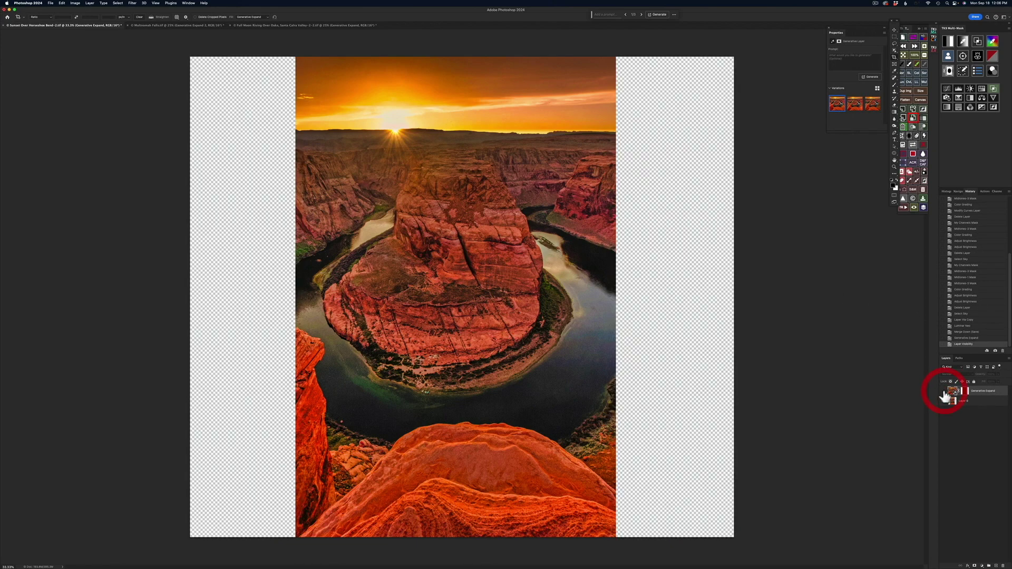
left_click(943, 391)
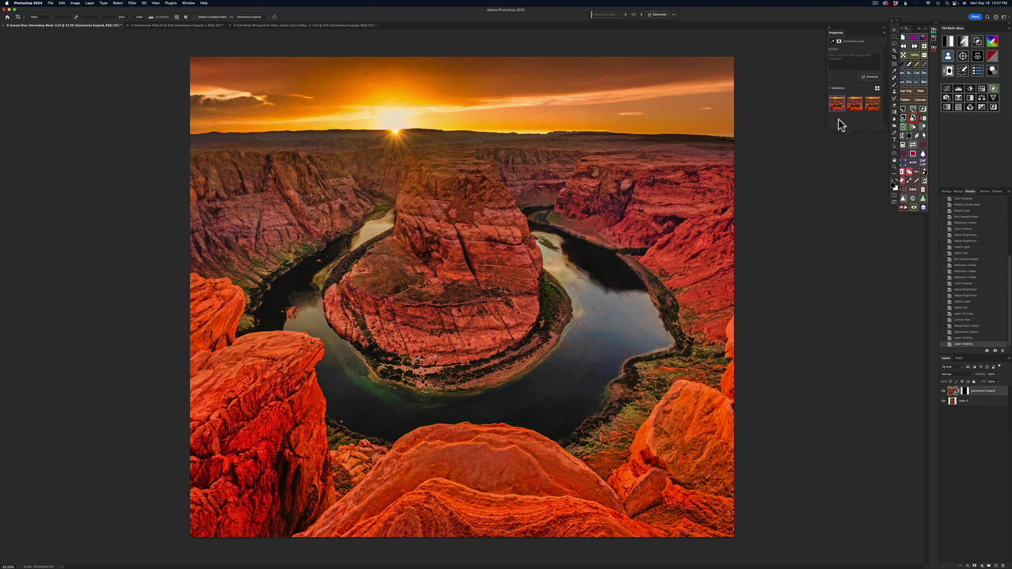
Compare the three generated variations of the expanded Horseshoe Bend scene and return to the first one.
left_click(858, 107)
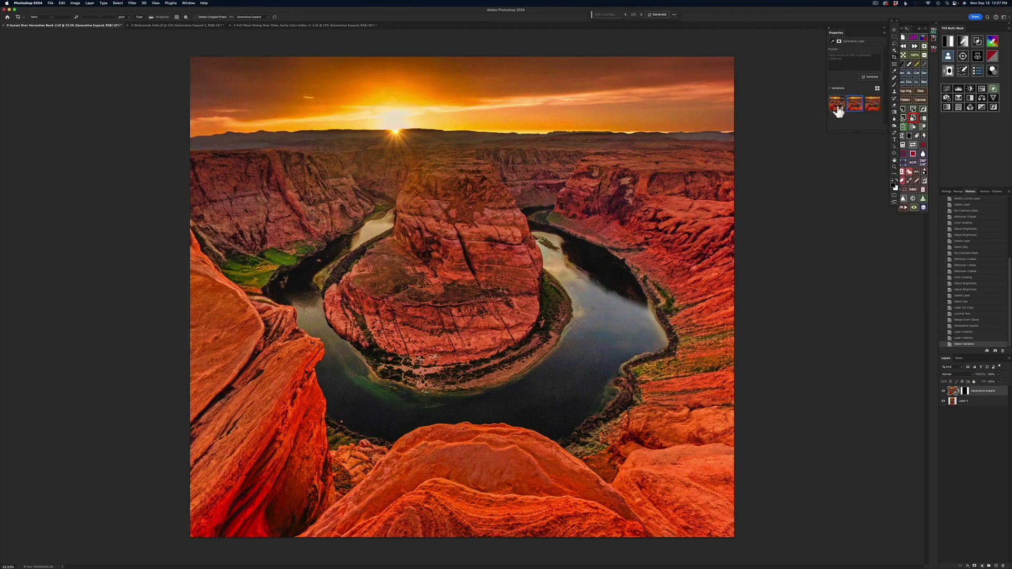
left_click(836, 107)
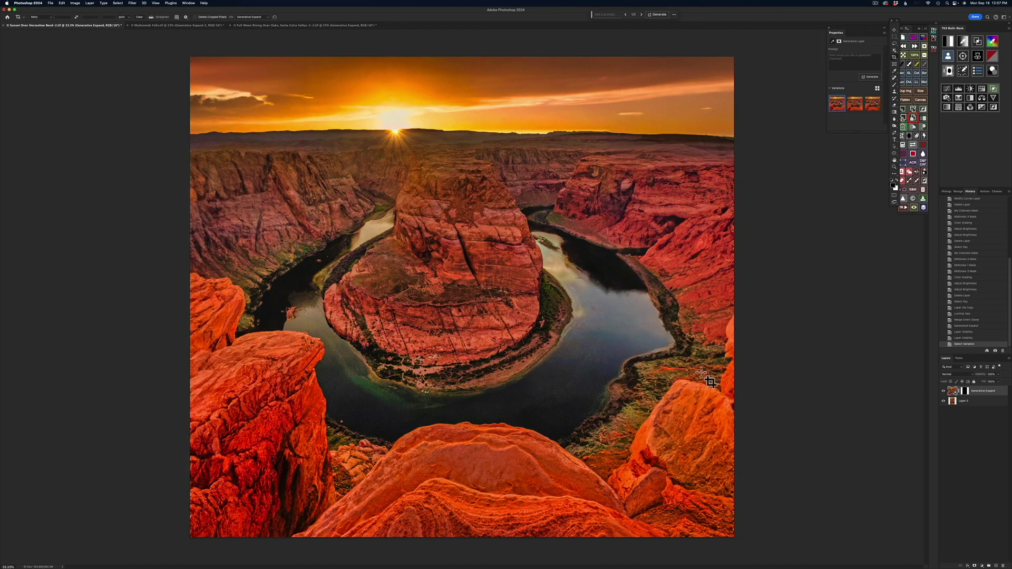
left_click(856, 107)
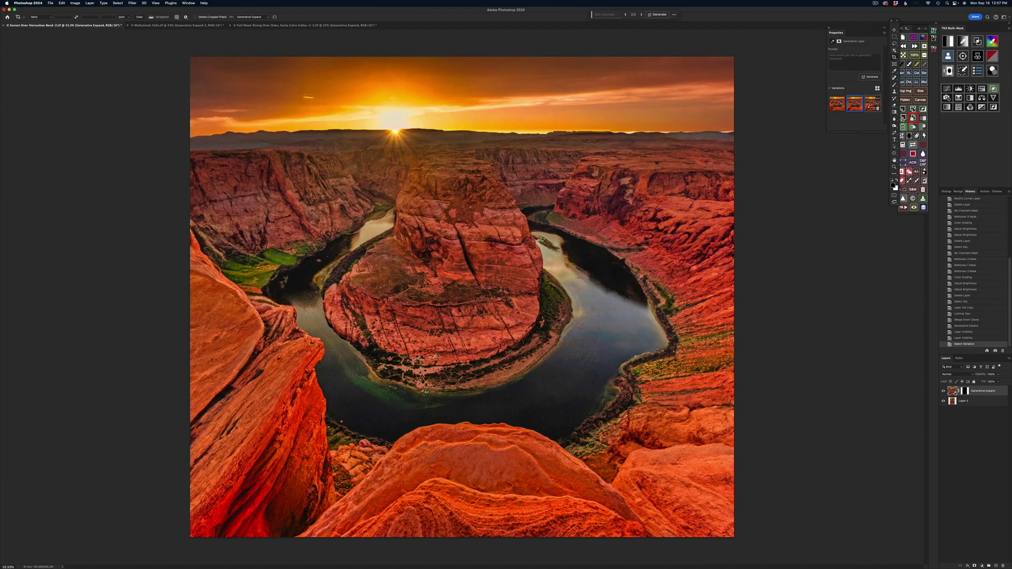
left_click(872, 105)
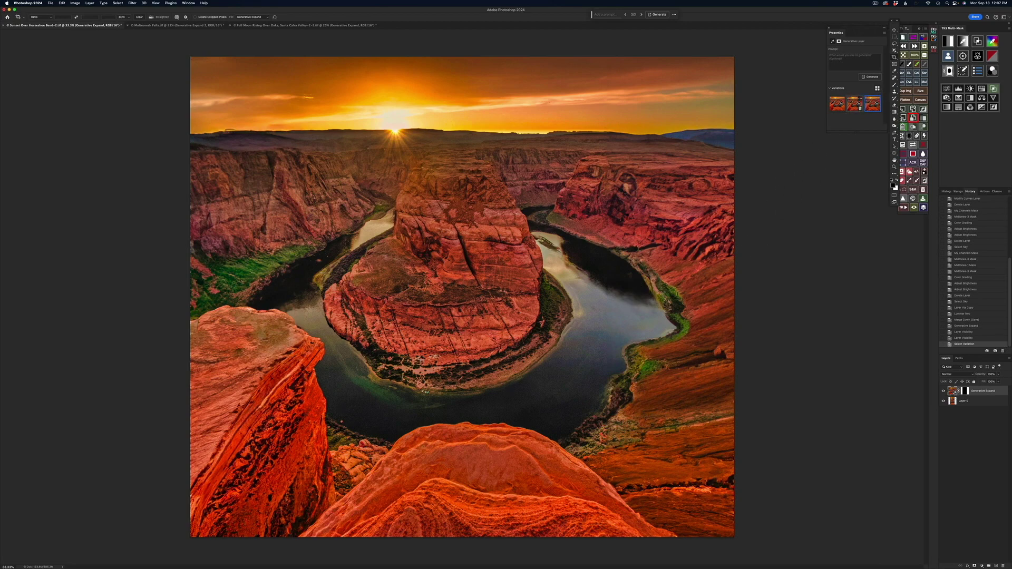
left_click(839, 104)
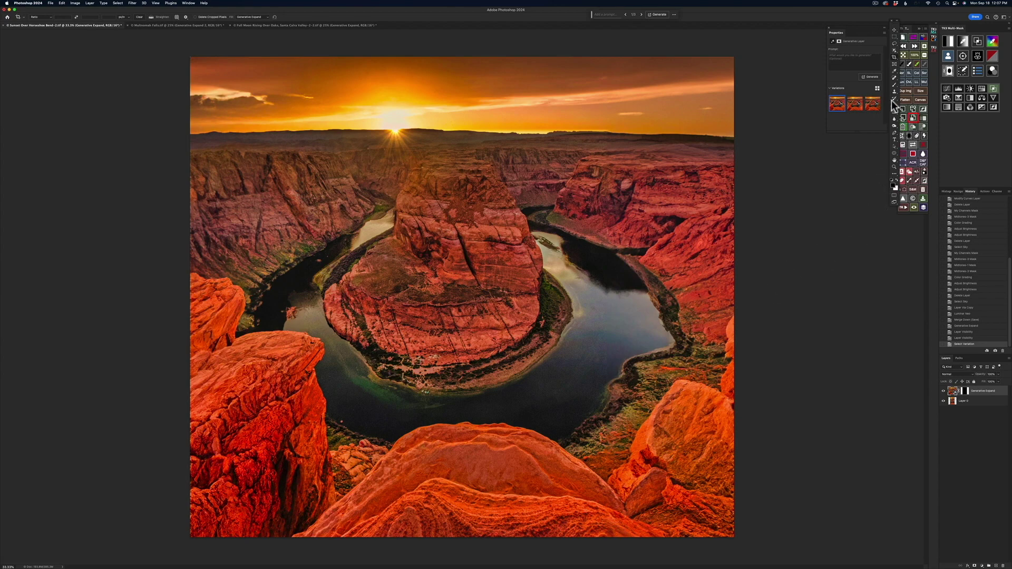
left_click(873, 104)
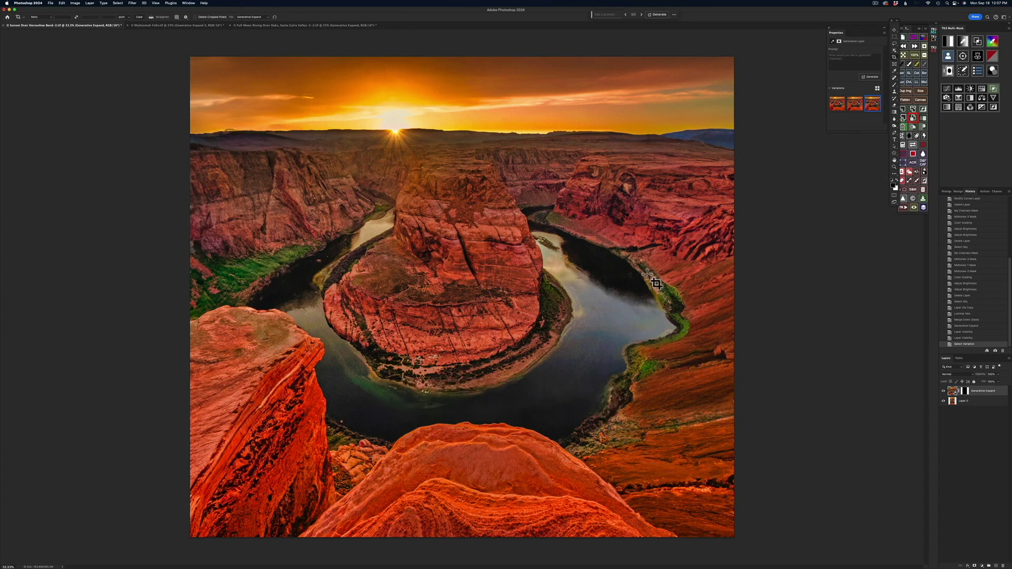
left_click(839, 108)
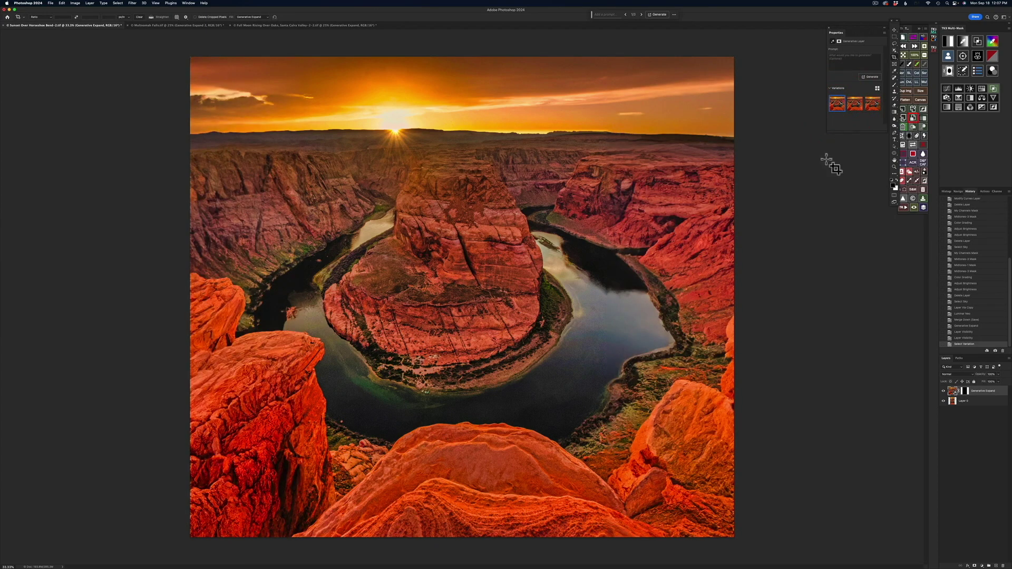